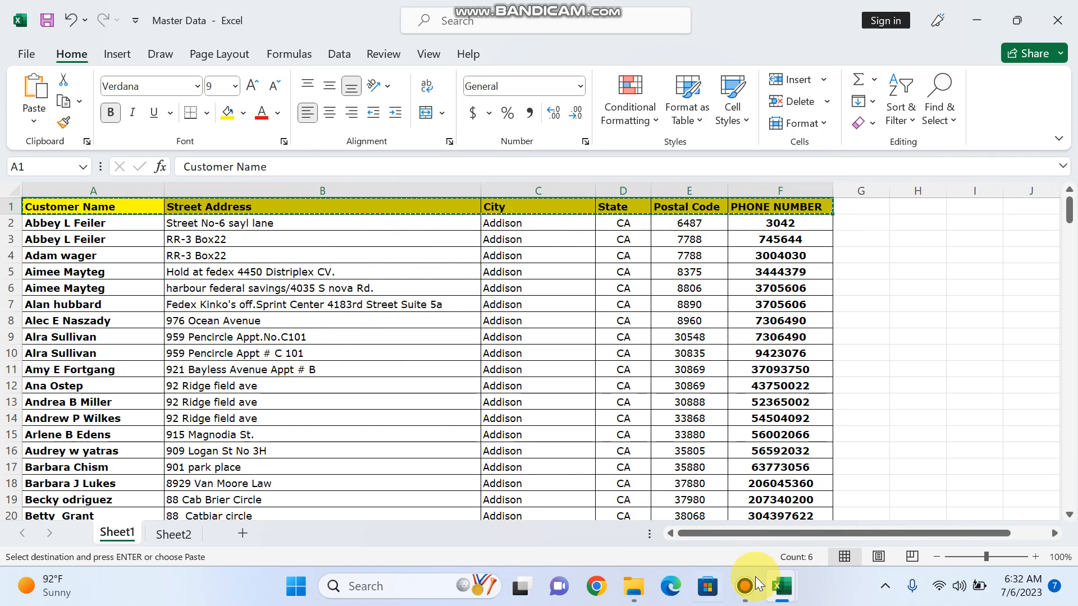
Switch from Book1 back to Master Data and select its Customer Name column A
{"action": "mouse_move", "coordinate": [782, 586]}
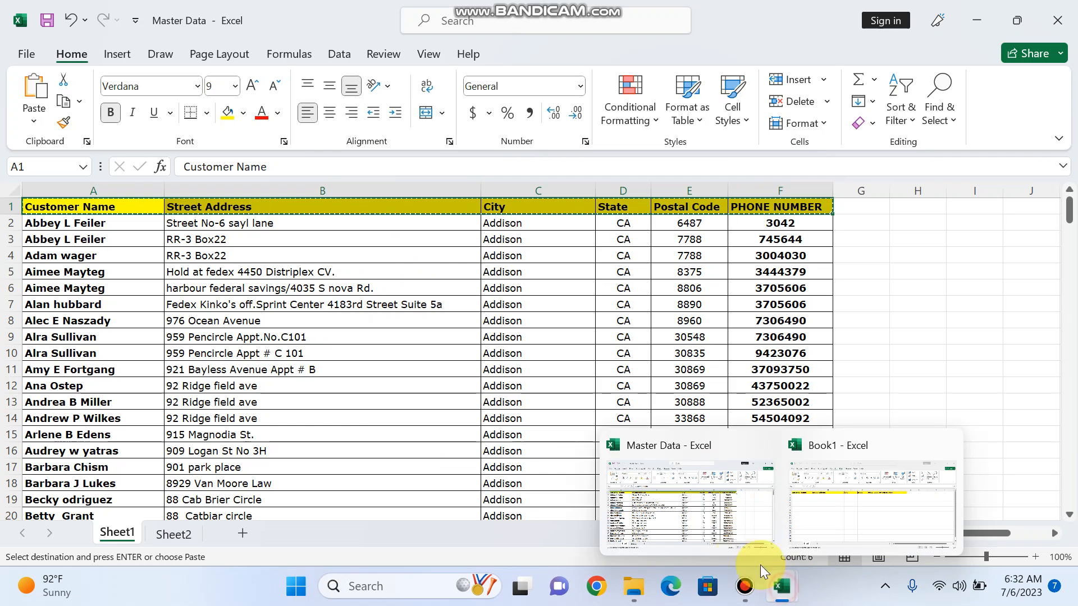
{"action": "left_click", "coordinate": [835, 511]}
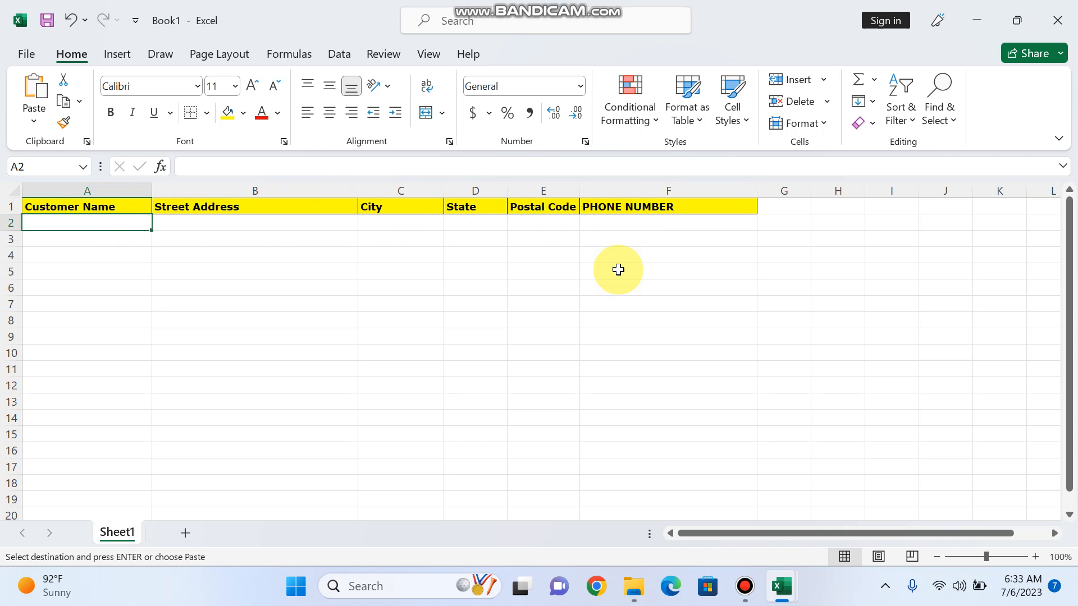
{"action": "key", "text": "alt+Tab"}
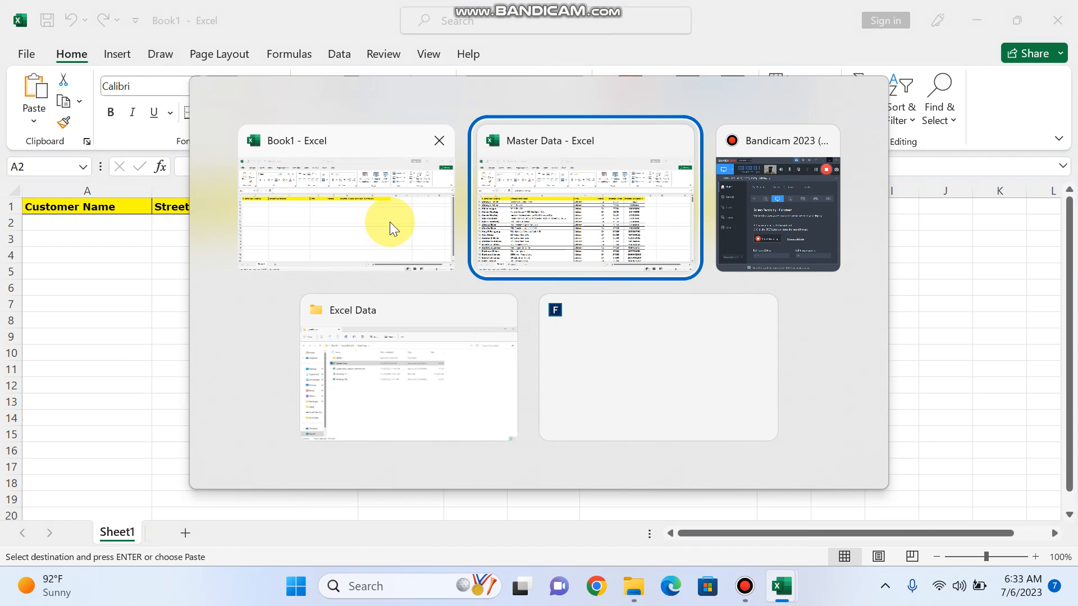
{"action": "left_click", "coordinate": [548, 228]}
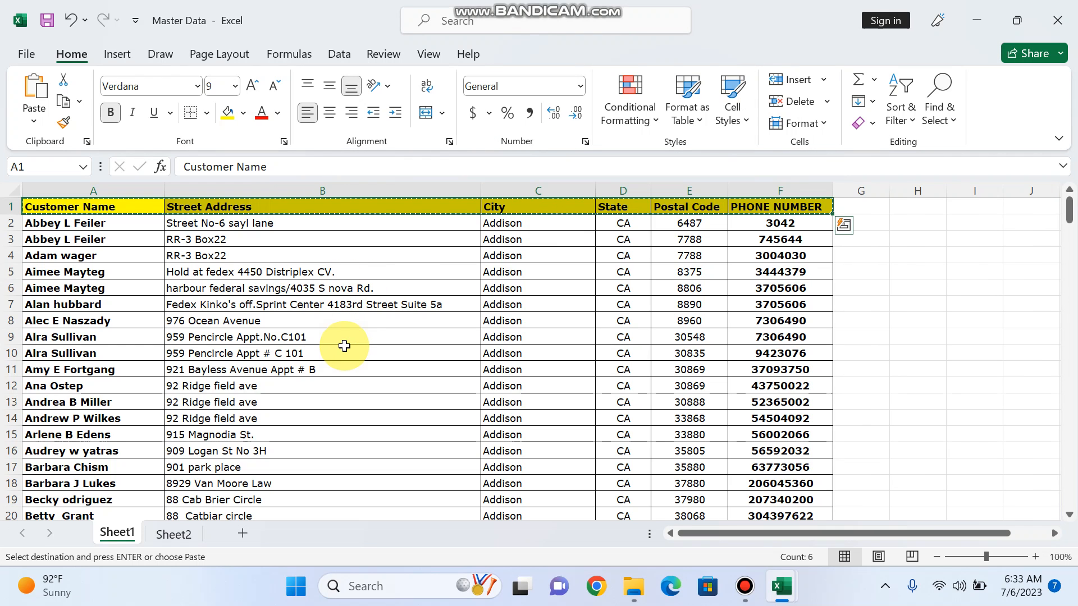
{"action": "left_click", "coordinate": [128, 187]}
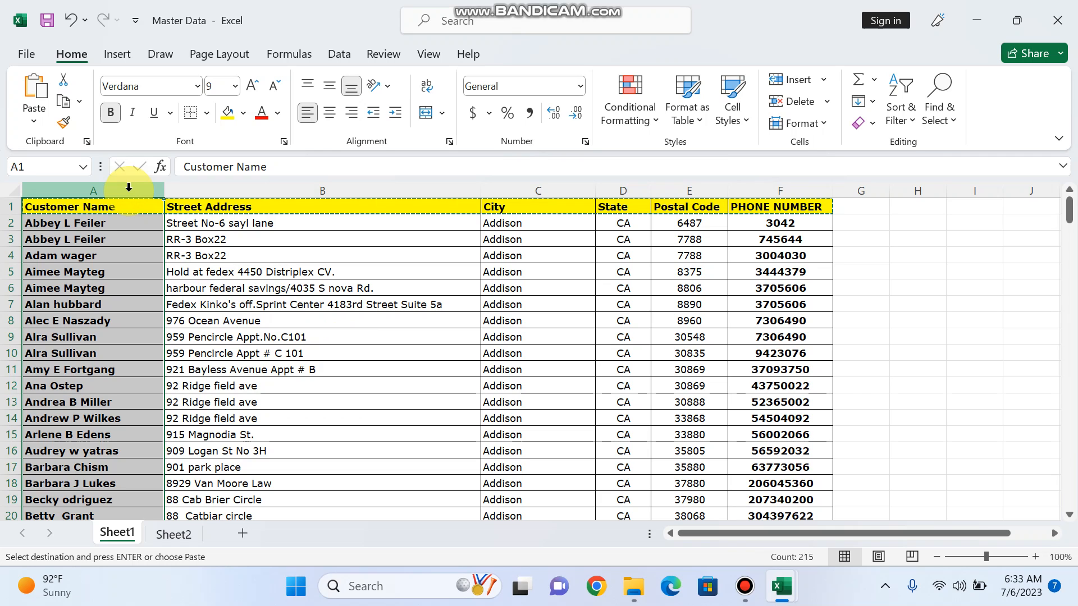
Copy Master Data's customer names from A2 downward and paste them into Book1 starting at A2
{"action": "left_click", "coordinate": [69, 224]}
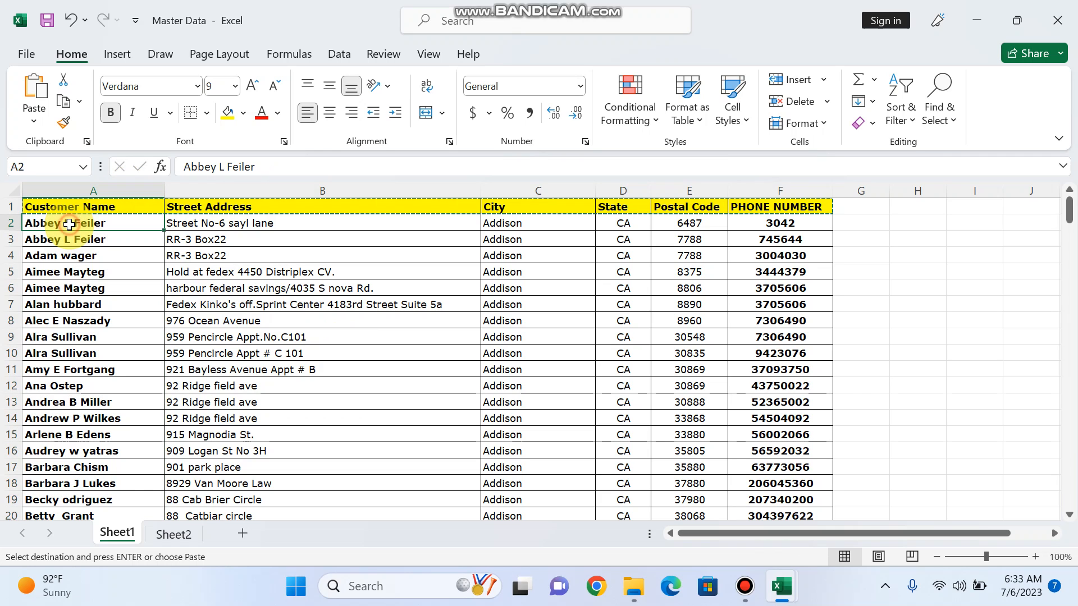
{"action": "key", "text": "ctrl+shift+Down"}
{"action": "key", "text": "ctrl+c"}
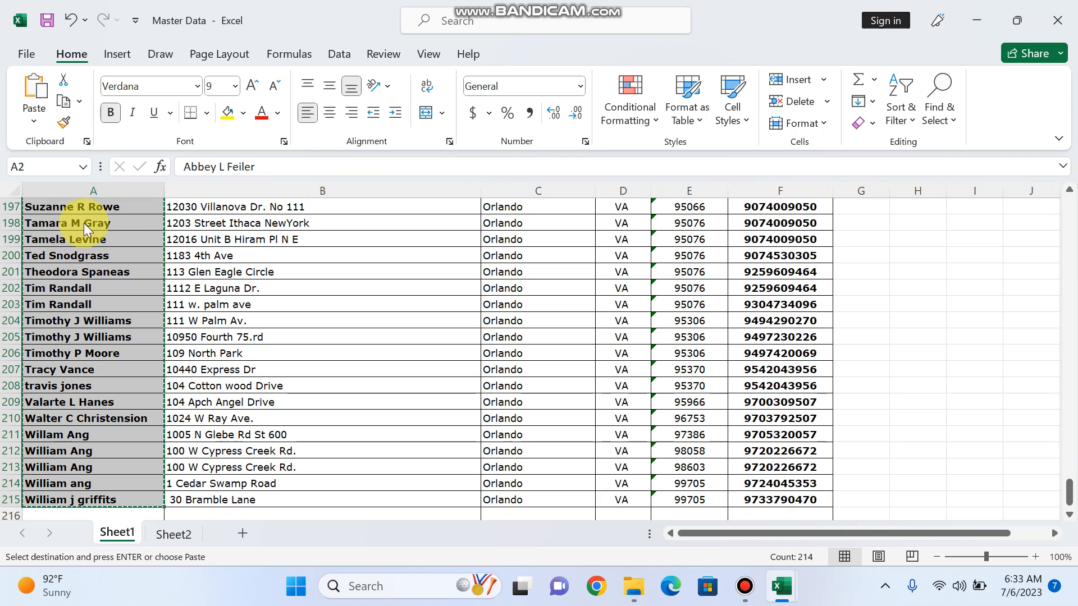
{"action": "key", "text": "alt+Tab"}
{"action": "key", "text": "ctrl+v"}
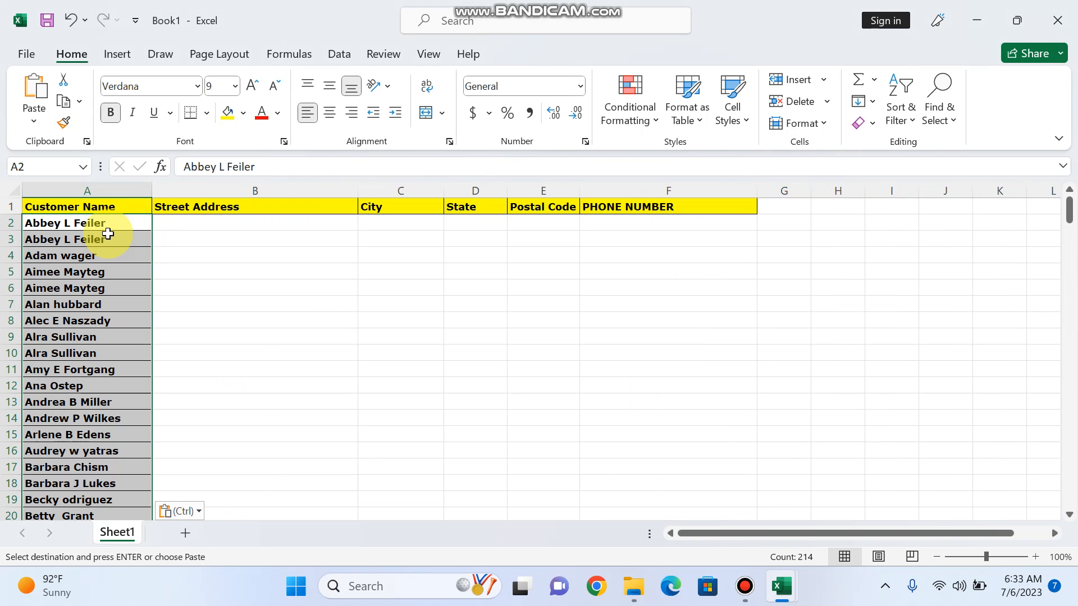
{"action": "left_click", "coordinate": [173, 242]}
{"action": "left_click", "coordinate": [102, 226]}
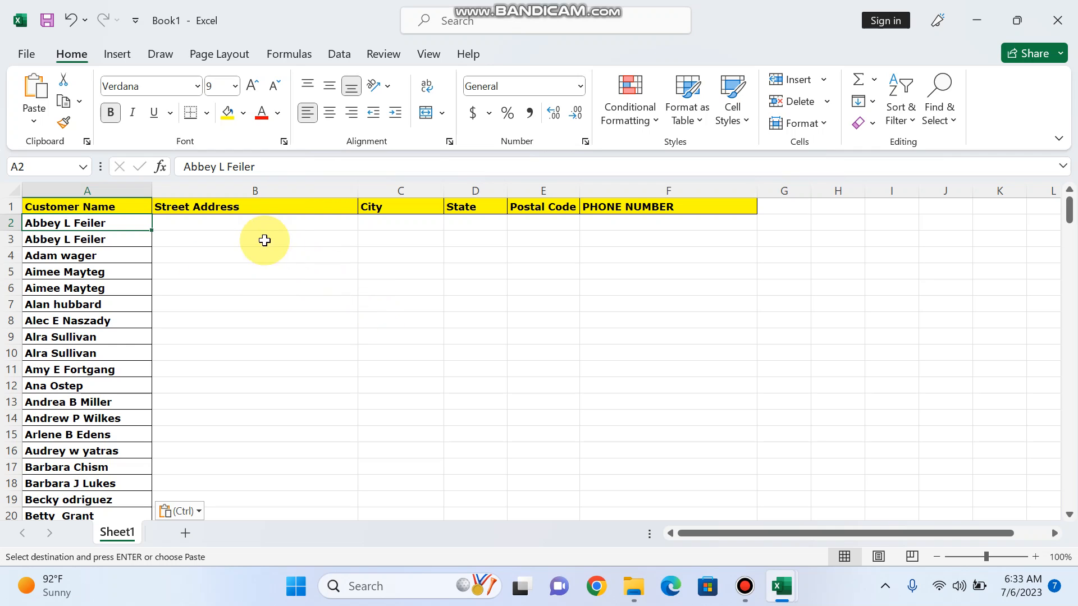
Start the formula =xlookup(A2, in B2, using A2's customer name as the lookup value
{"action": "left_click", "coordinate": [224, 221]}
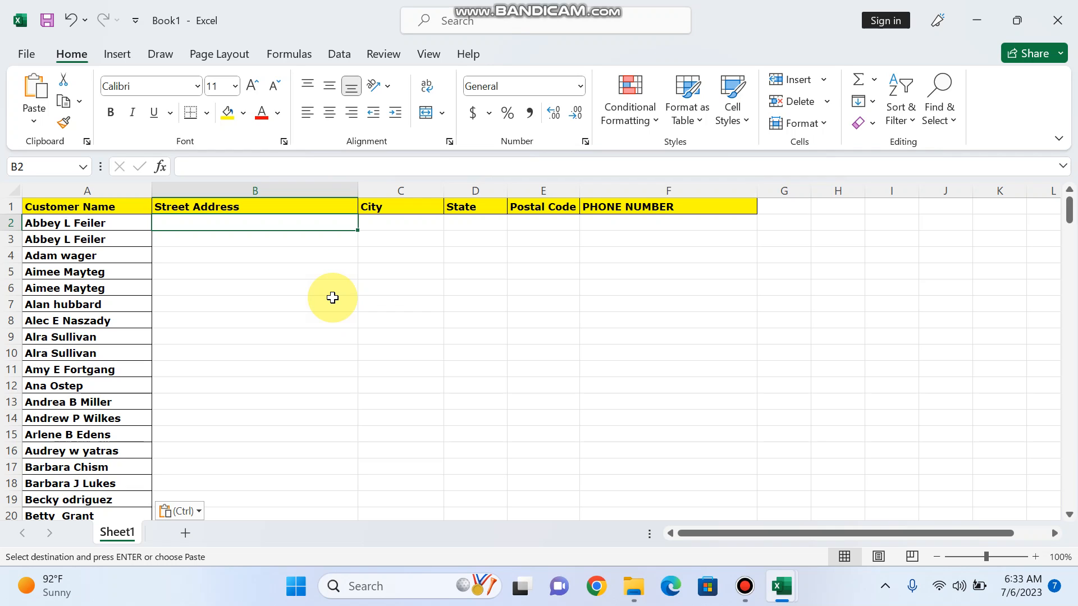
{"action": "key", "text": "ctrl+z"}
{"action": "type", "text": "="}
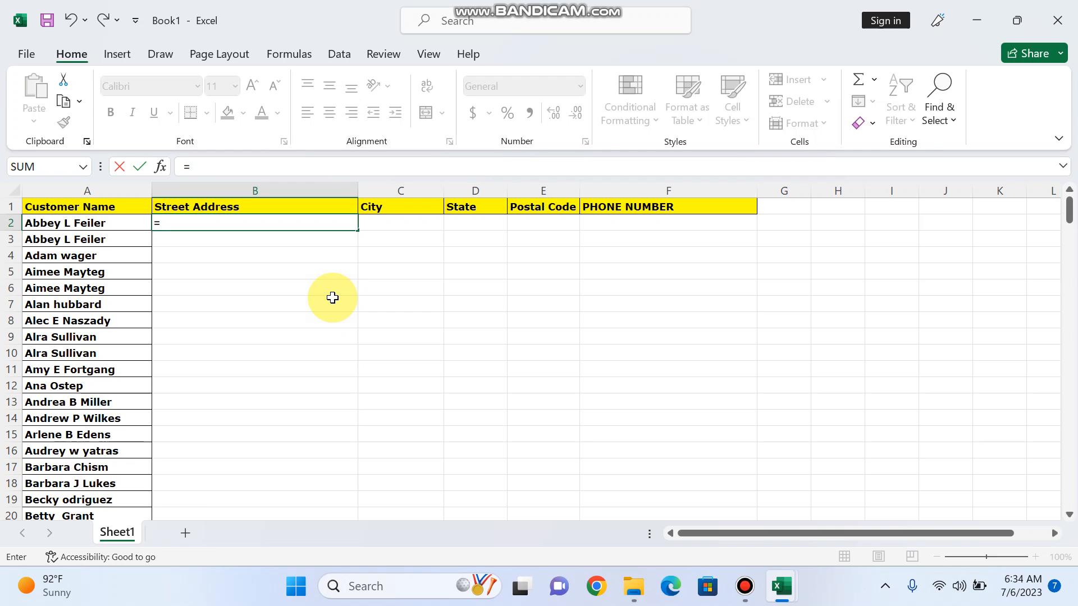
{"action": "type", "text": "xlooku"}
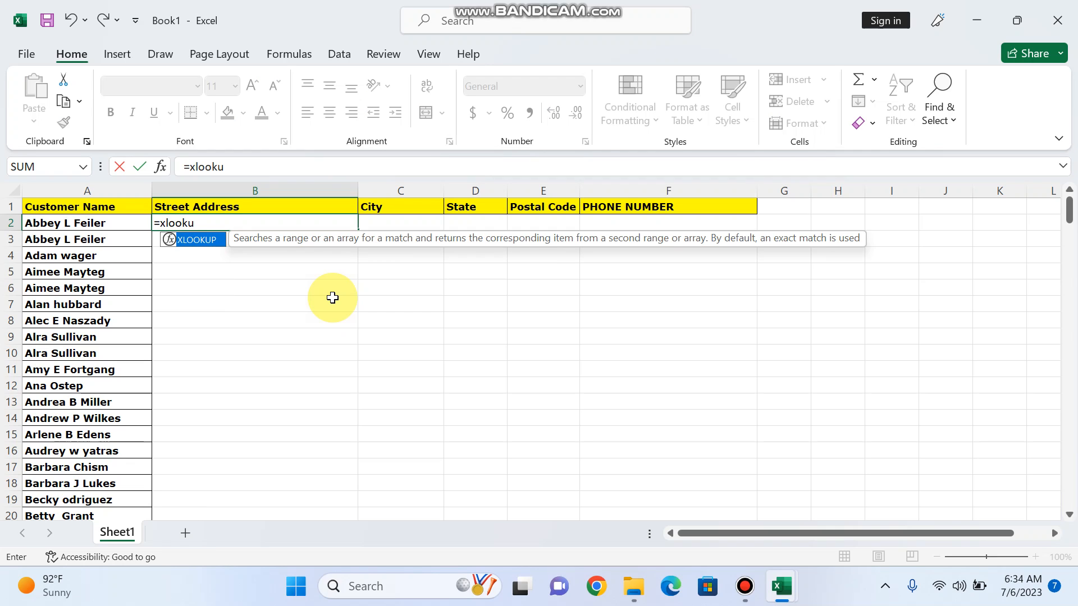
{"action": "type", "text": "p("}
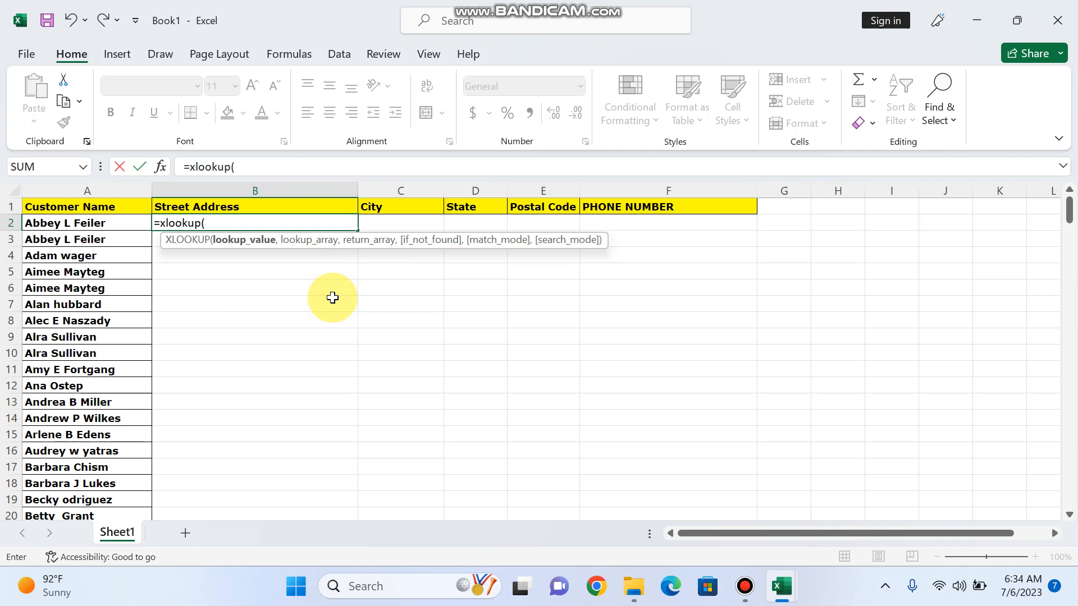
{"action": "left_click", "coordinate": [95, 227]}
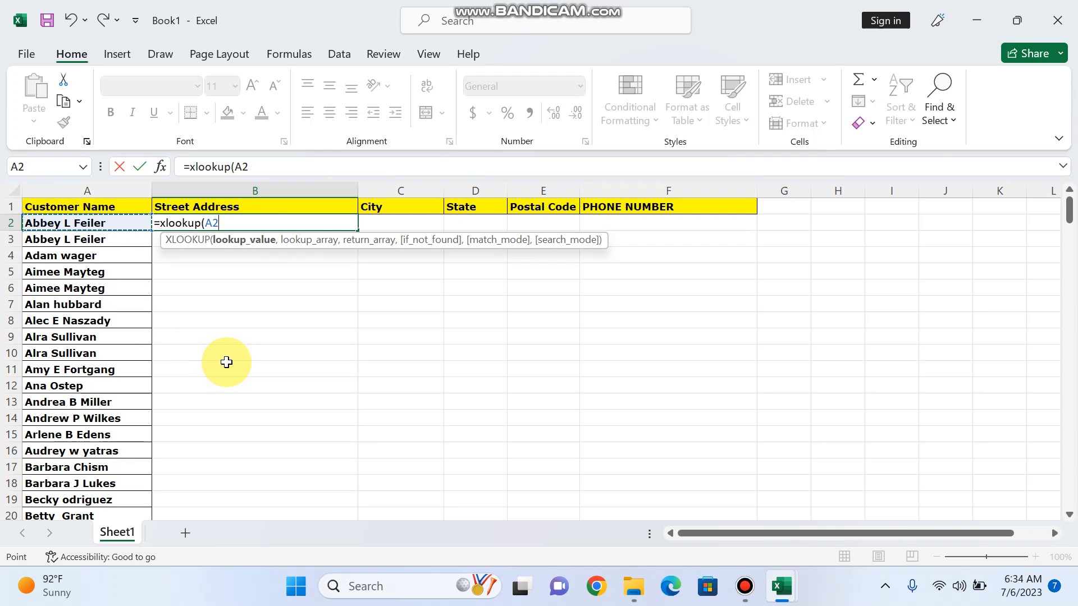
{"action": "type", "text": ","}
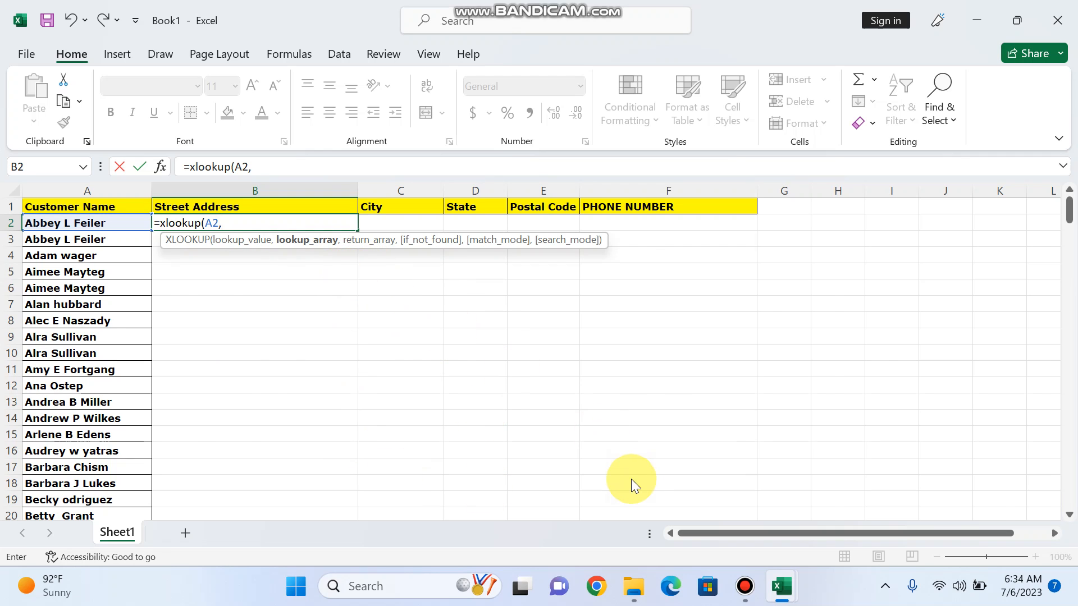
{"action": "key", "text": "ctrl+Tab"}
Finish B2's XLOOKUP with Master Data columns A and B, returning Street No-6 sayl lane
{"action": "scroll", "coordinate": [138, 247], "scroll_direction": "up", "scroll_amount": 12}
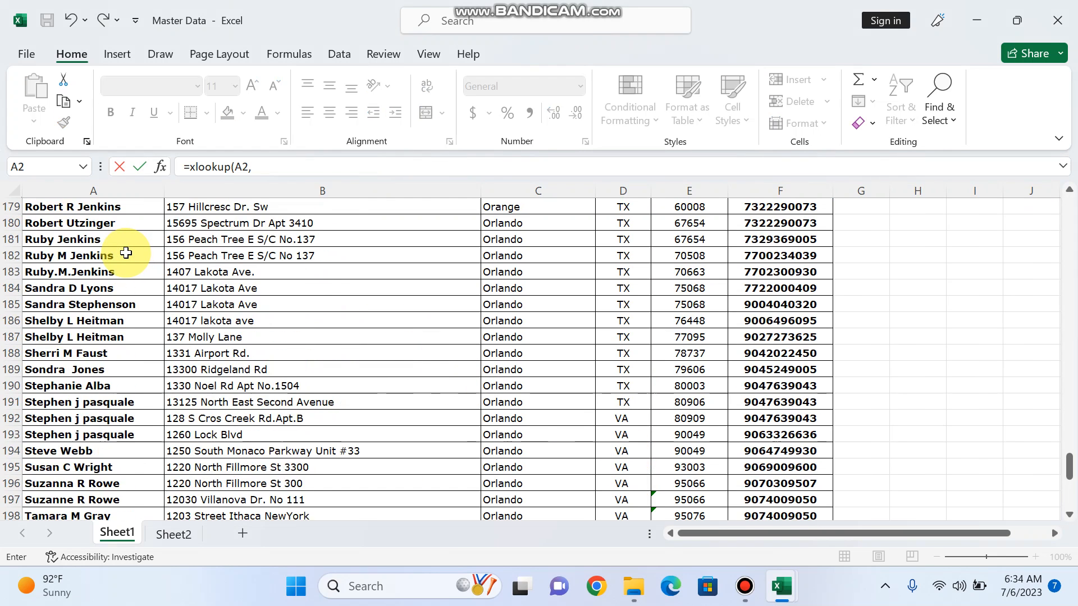
{"action": "left_click_drag", "start_coordinate": [1065, 440], "coordinate": [1063, 208]}
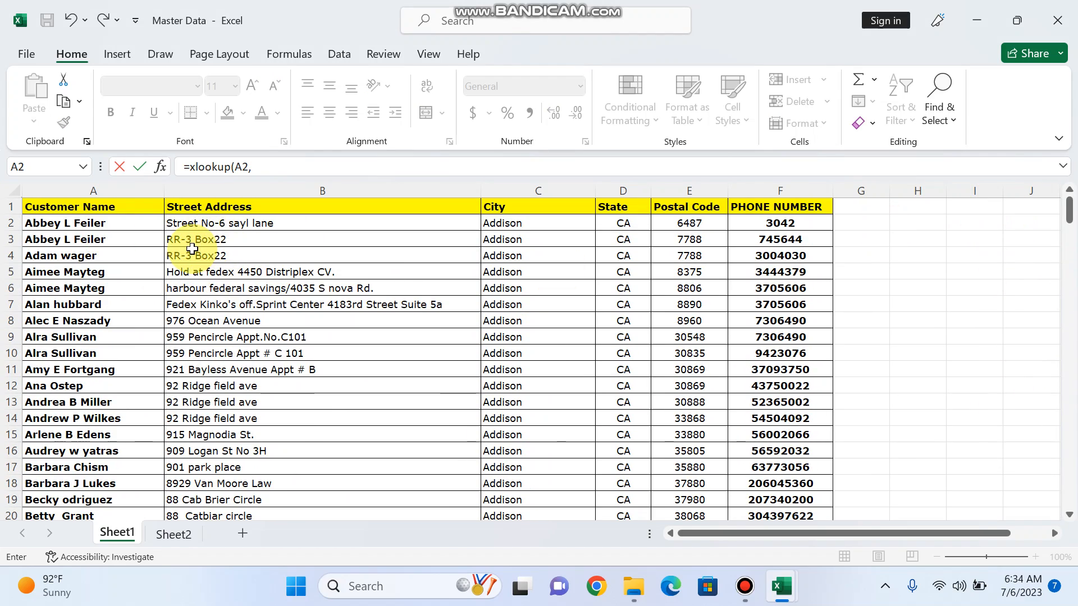
{"action": "left_click", "coordinate": [109, 184]}
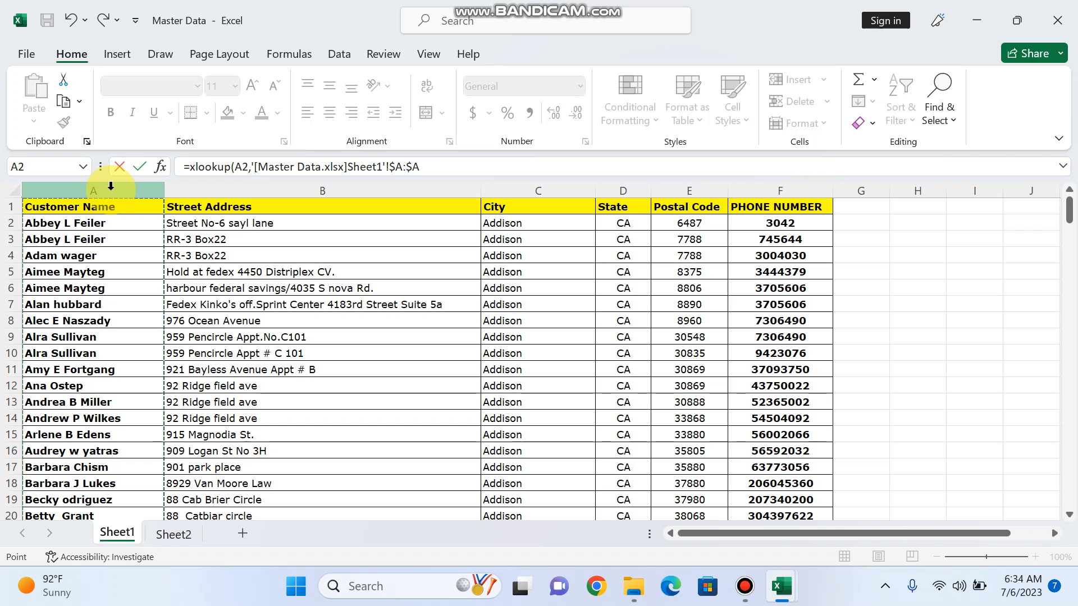
{"action": "type", "text": ","}
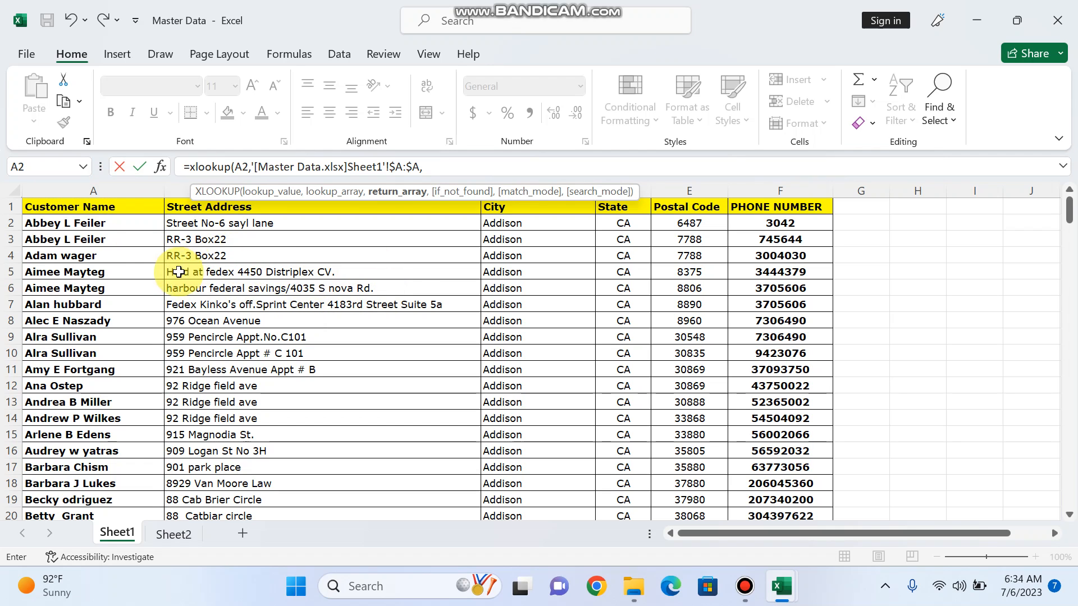
{"action": "key", "text": "alt+Tab"}
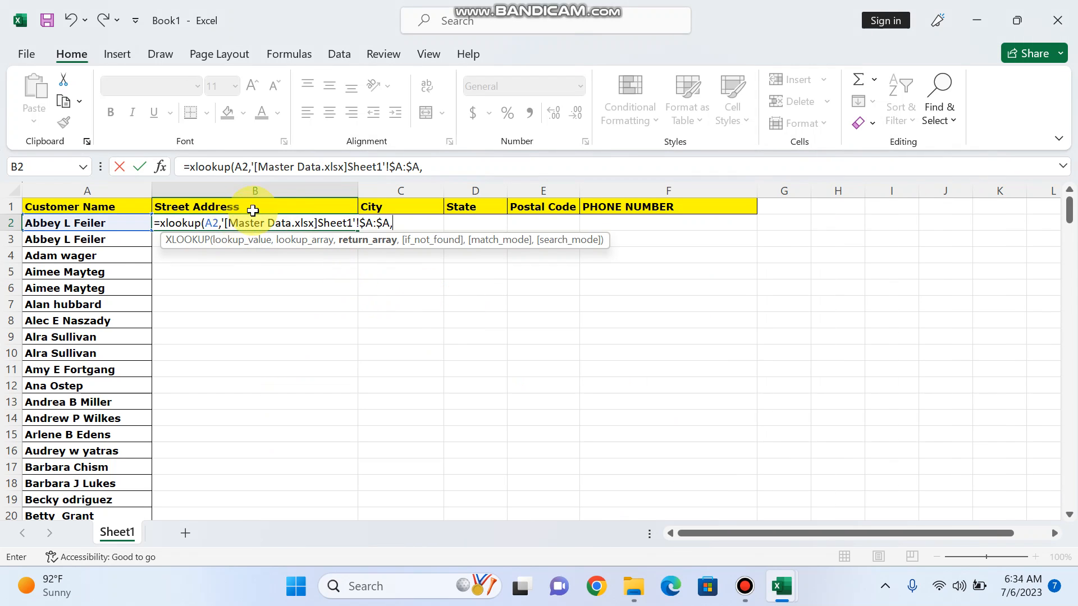
{"action": "key", "text": "alt+Tab"}
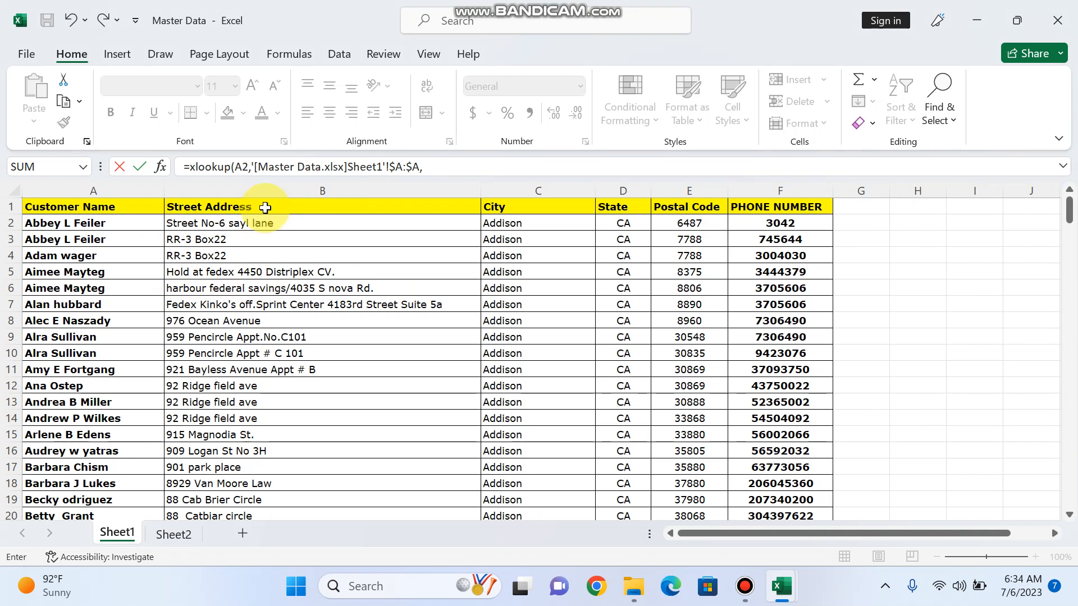
{"action": "left_click", "coordinate": [307, 188]}
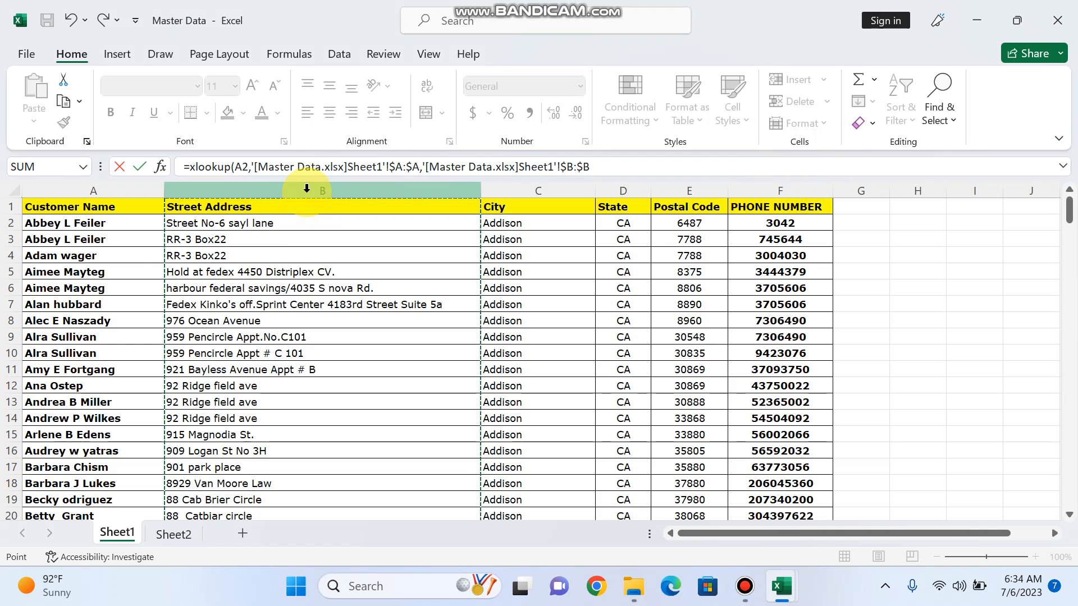
{"action": "type", "text": ")"}
{"action": "key", "text": "Return"}
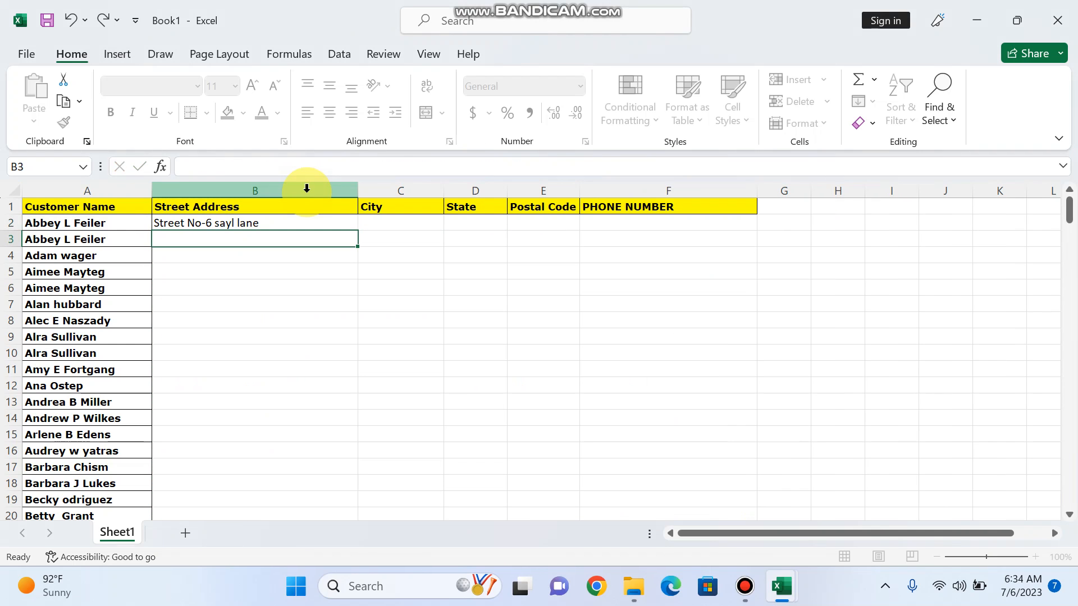
Review B2's formula and the City, State, Postal Code and PHONE NUMBER headers in Book1
{"action": "left_click", "coordinate": [284, 222]}
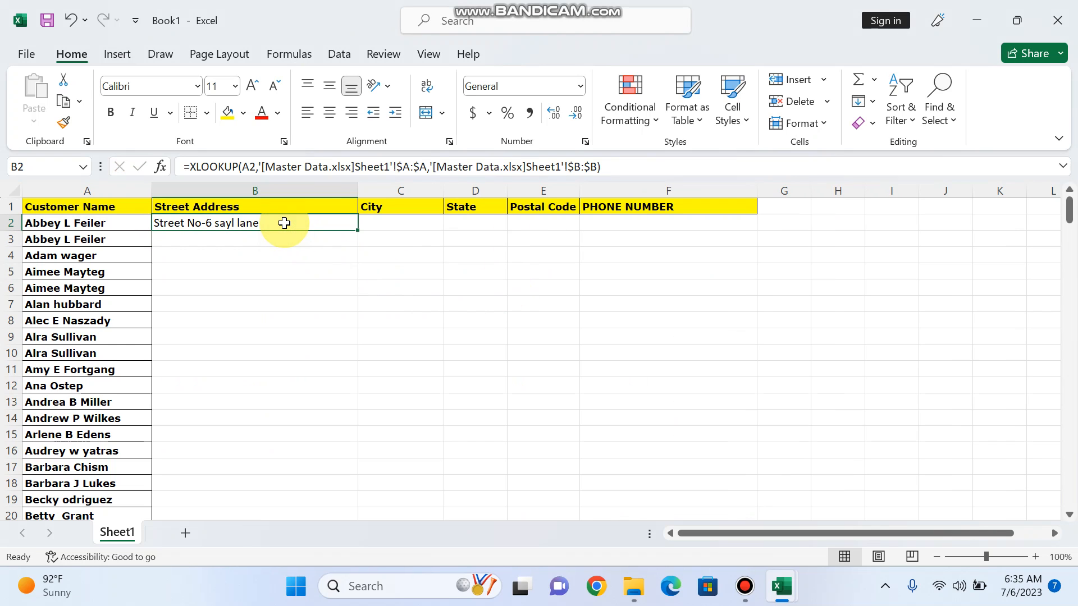
{"action": "key", "text": "alt+Tab"}
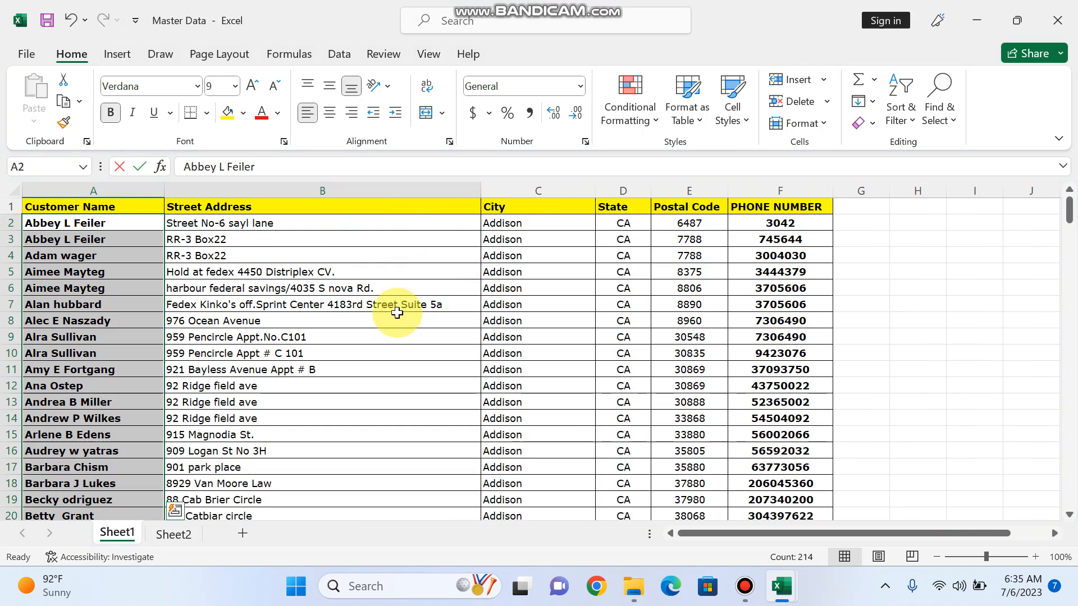
{"action": "key", "text": "alt+Tab"}
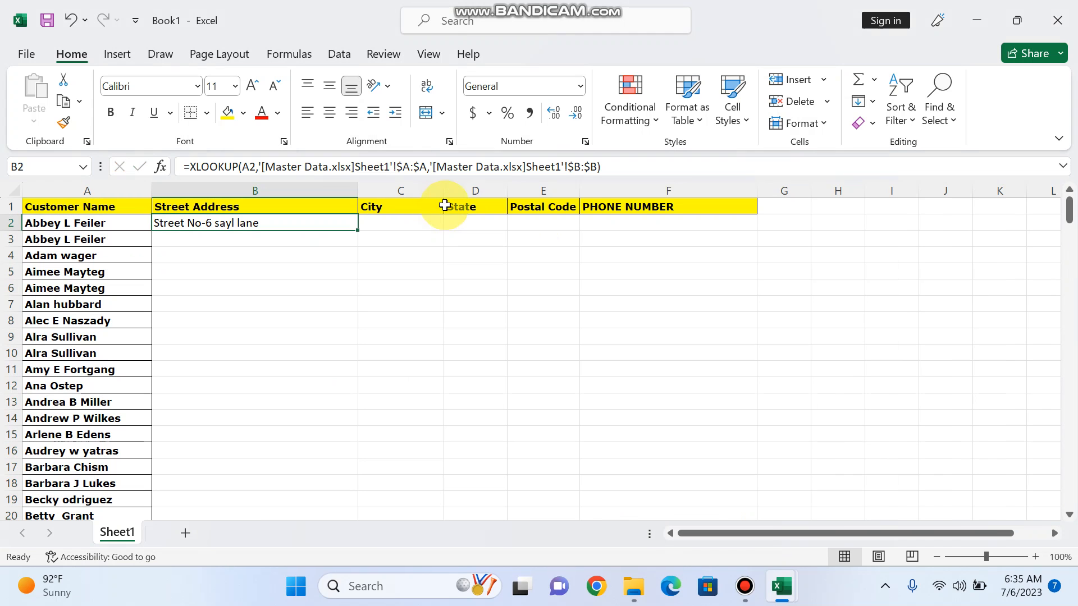
{"action": "left_click", "coordinate": [409, 207]}
{"action": "left_click", "coordinate": [485, 220]}
{"action": "left_click", "coordinate": [544, 209]}
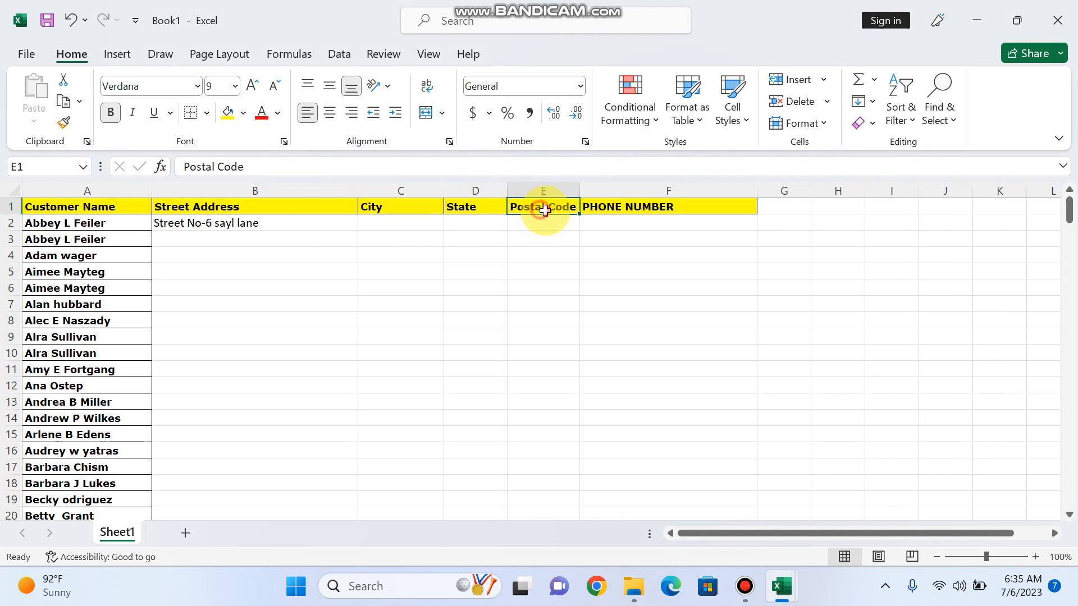
{"action": "left_click", "coordinate": [606, 208]}
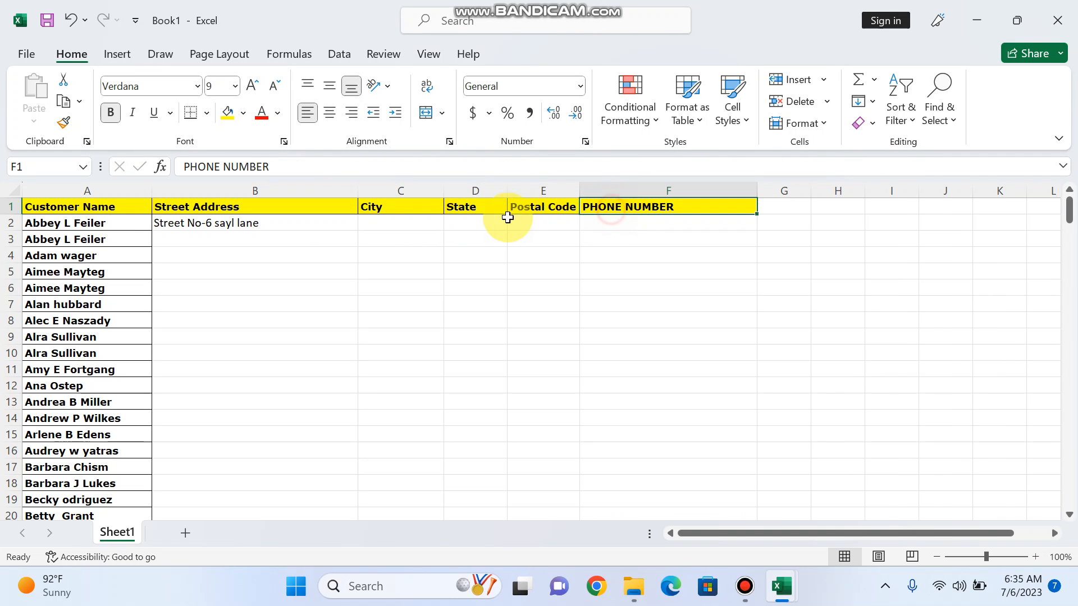
{"action": "left_click", "coordinate": [396, 207]}
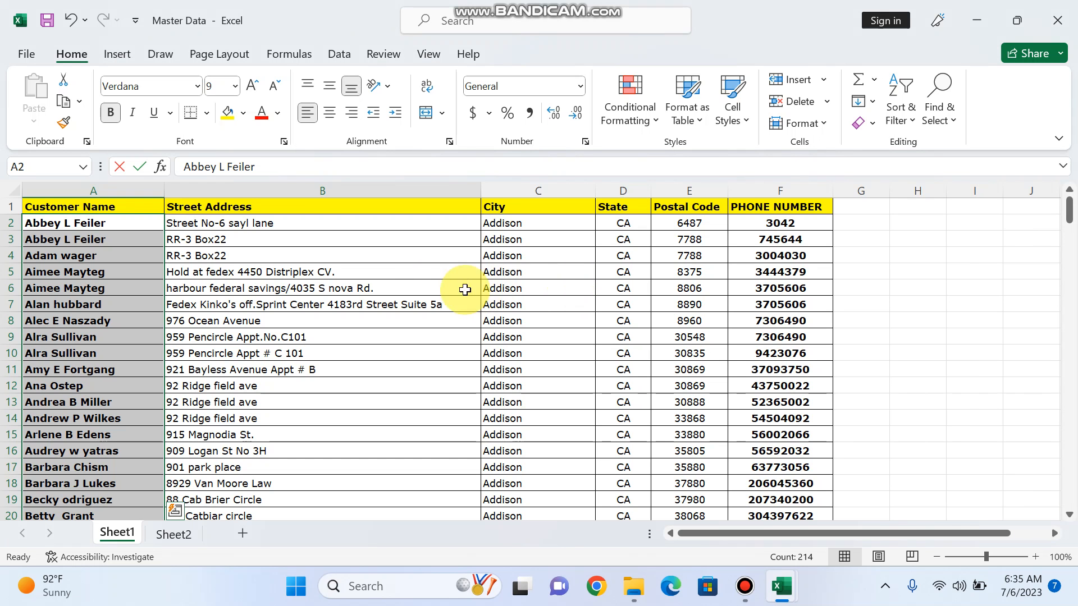
Check where the City and State columns sit in Master Data, then return to Book1
{"action": "left_click", "coordinate": [538, 190]}
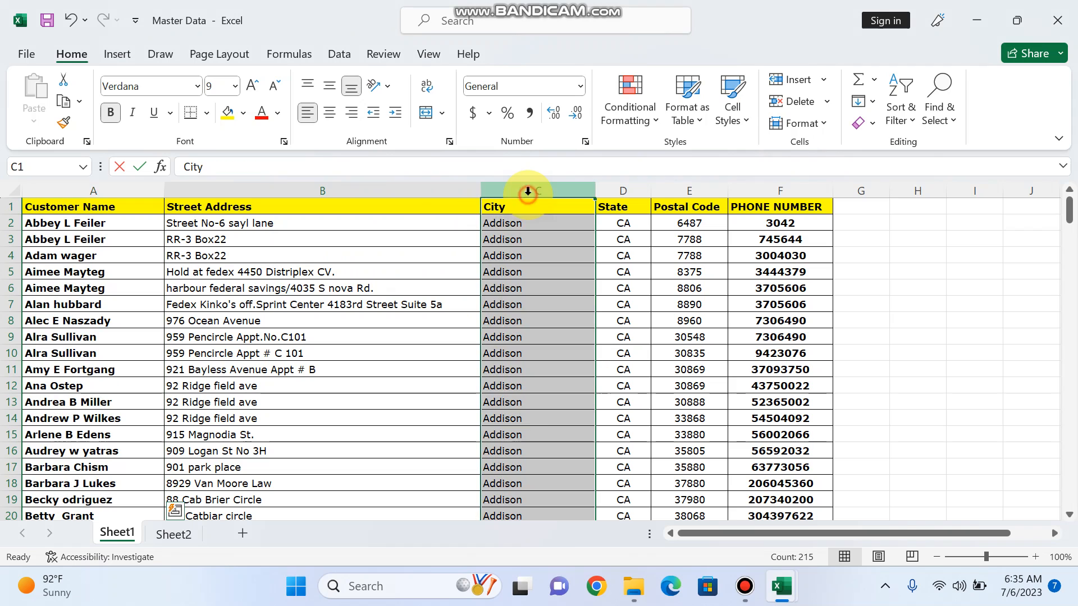
{"action": "left_click", "coordinate": [620, 190]}
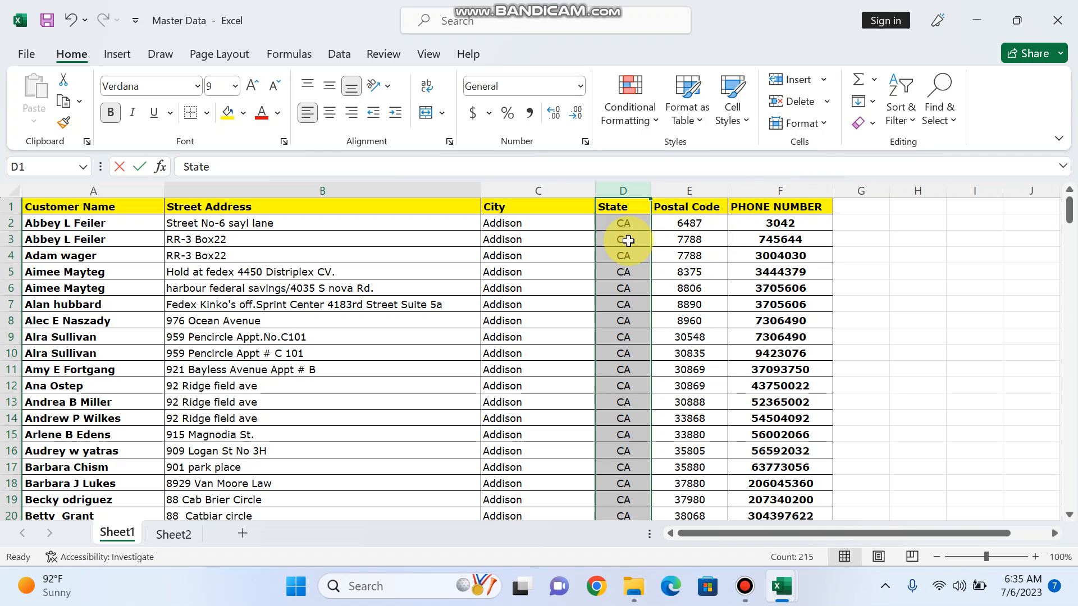
{"action": "key", "text": "alt+Tab"}
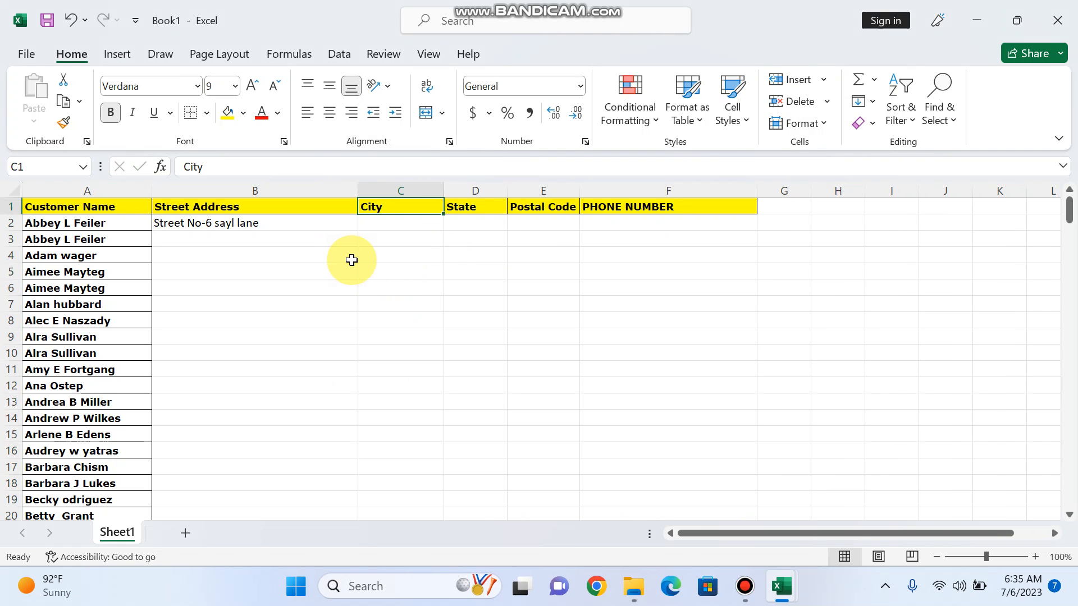
Copy the full street-address XLOOKUP formula text from B2
{"action": "key", "text": "Down"}
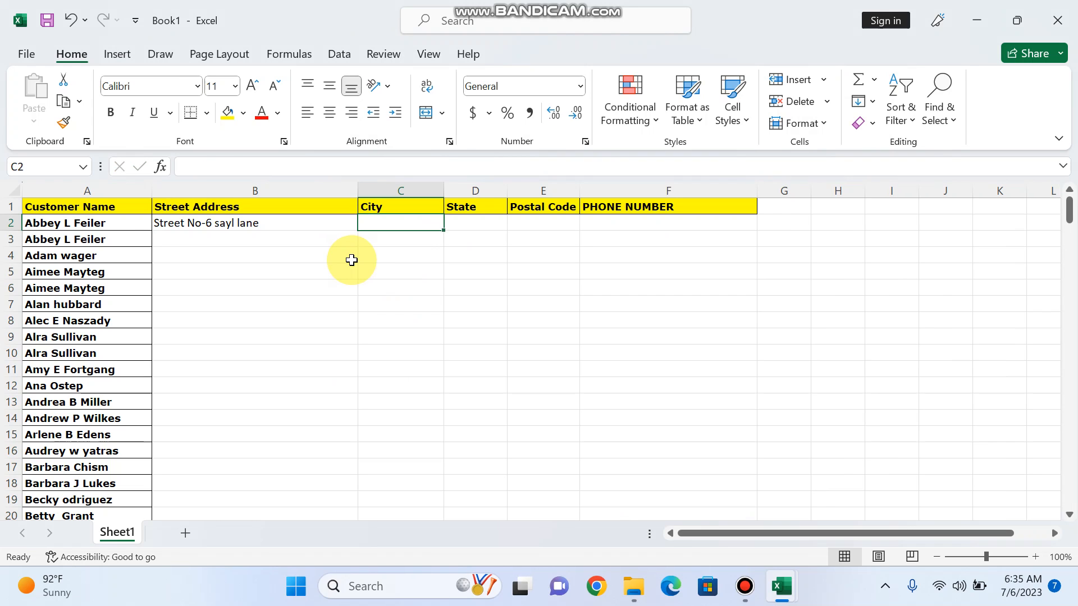
{"action": "key", "text": "Left"}
{"action": "left_click_drag", "start_coordinate": [624, 174], "coordinate": [185, 164]}
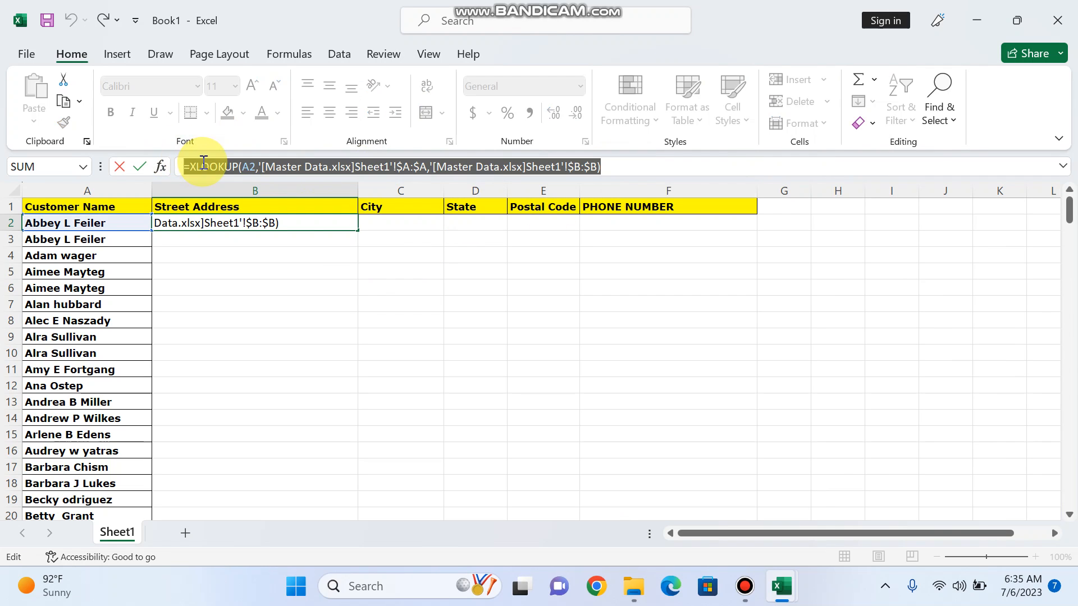
{"action": "type", "text": "="}
{"action": "left_click", "coordinate": [405, 223]}
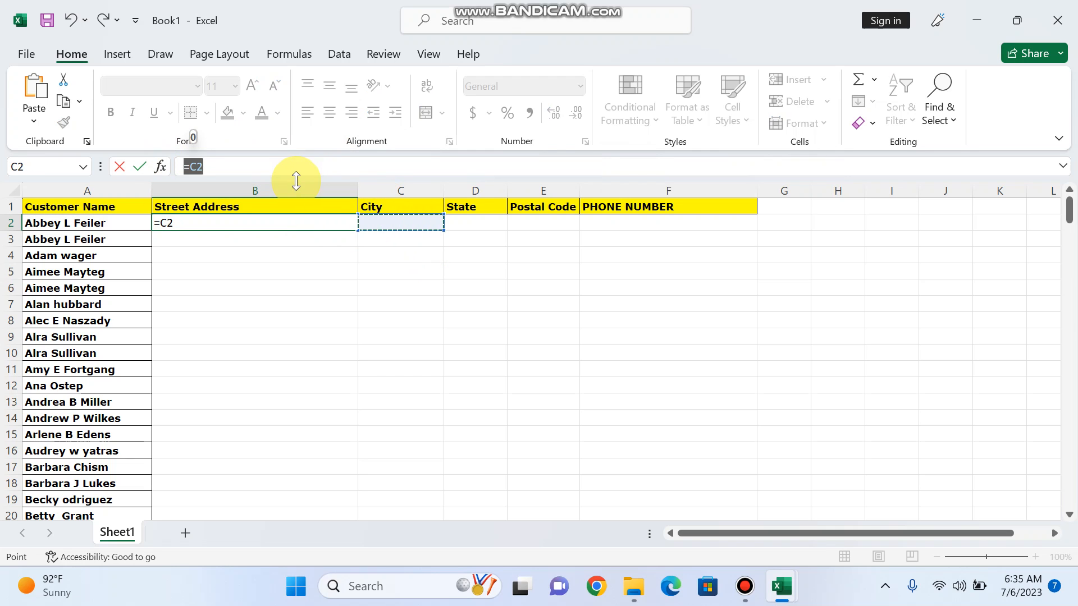
{"action": "key", "text": "Escape"}
{"action": "left_click_drag", "start_coordinate": [613, 171], "coordinate": [175, 160]}
{"action": "key", "text": "Tab"}
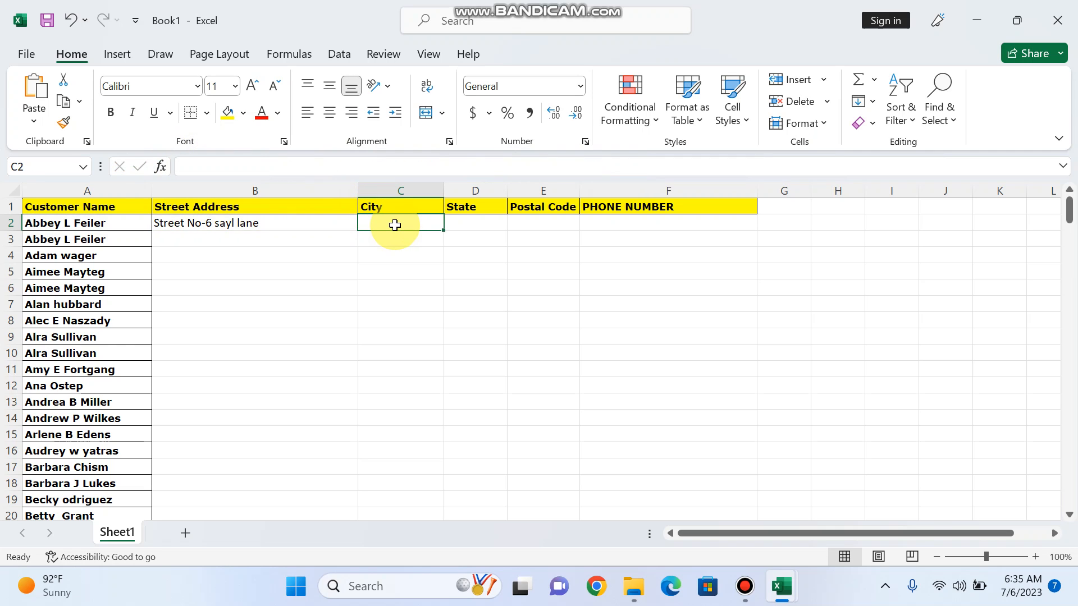
Paste the street-address lookup into C2, D2, E2 and F2, then recheck B2's formula
{"action": "key", "text": "ctrl+v"}
{"action": "left_click", "coordinate": [486, 224]}
{"action": "key", "text": "ctrl+v"}
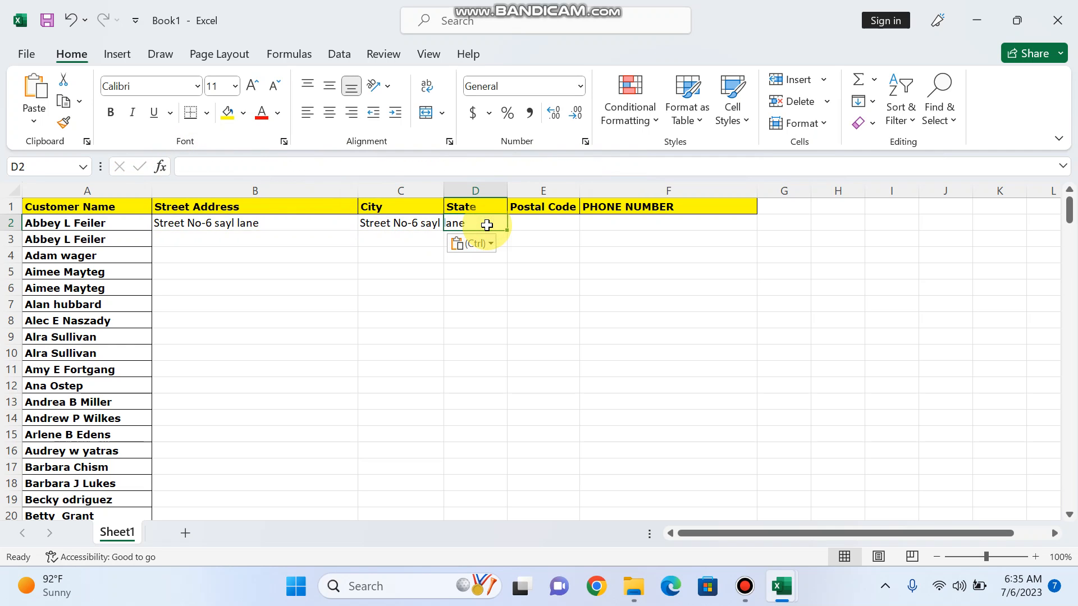
{"action": "left_click", "coordinate": [545, 224]}
{"action": "key", "text": "ctrl+v"}
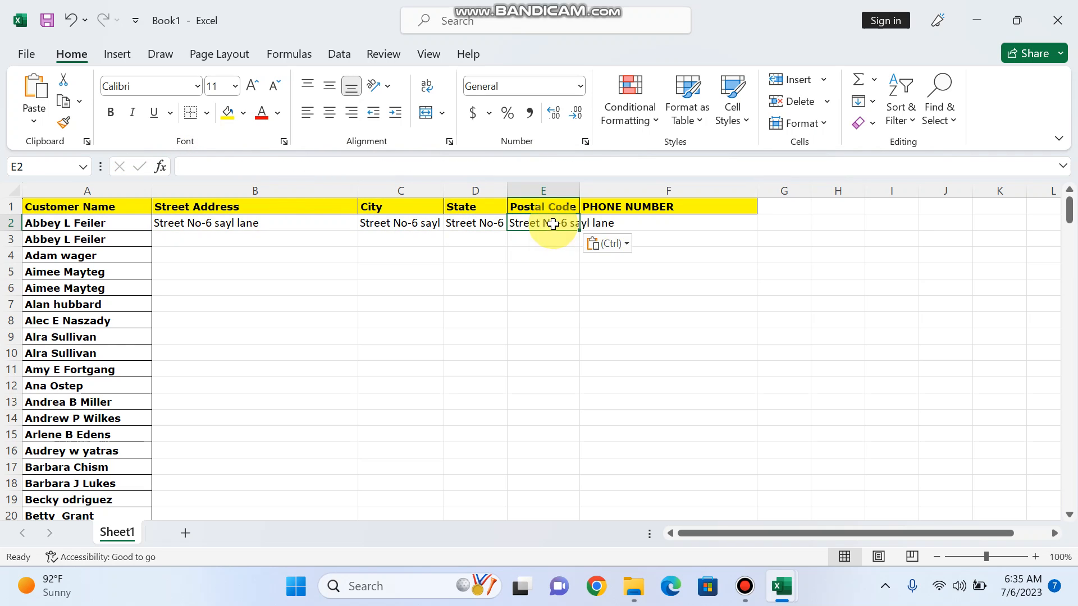
{"action": "left_click", "coordinate": [646, 223]}
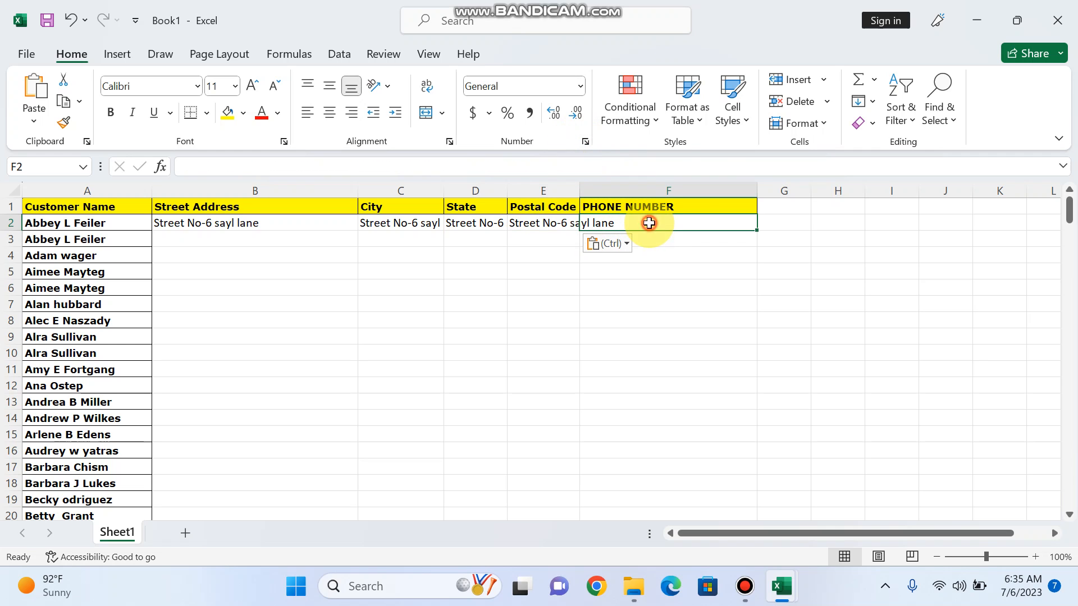
{"action": "key", "text": "ctrl+v"}
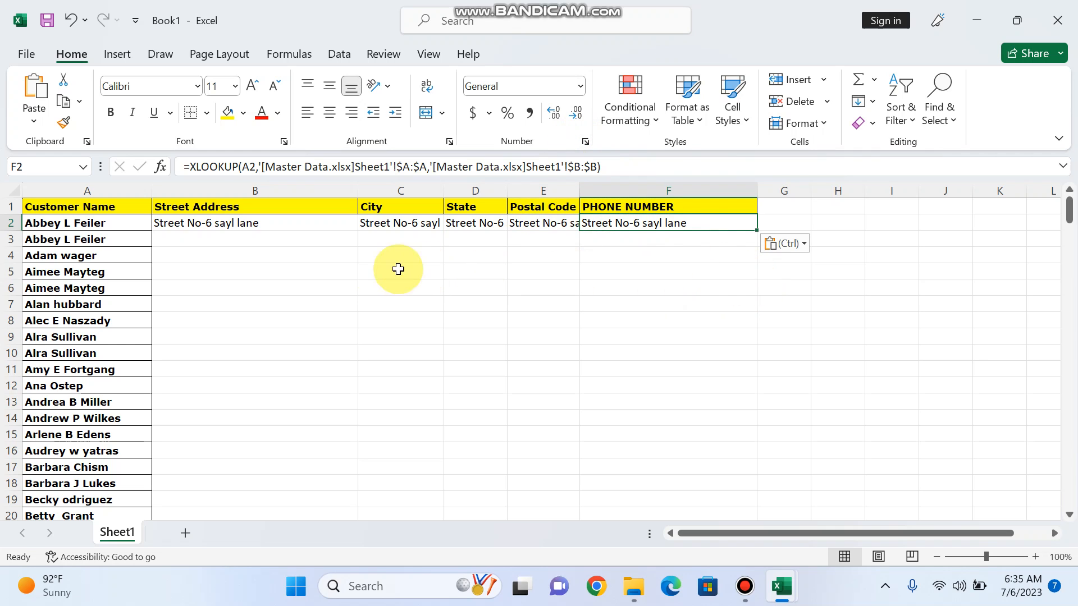
{"action": "left_click", "coordinate": [381, 223]}
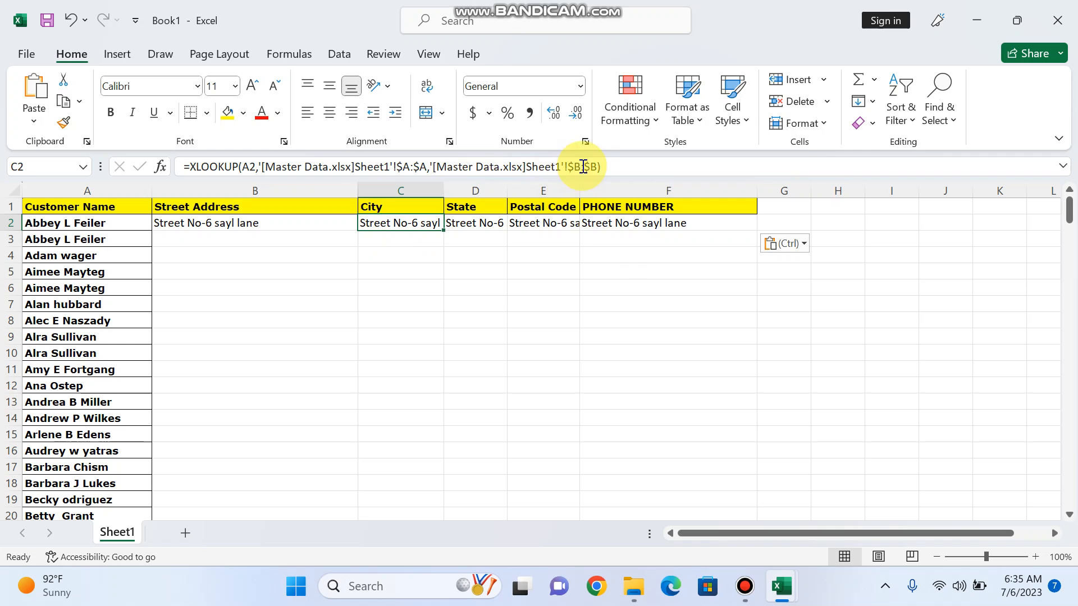
{"action": "left_click", "coordinate": [270, 185]}
{"action": "left_click", "coordinate": [273, 220]}
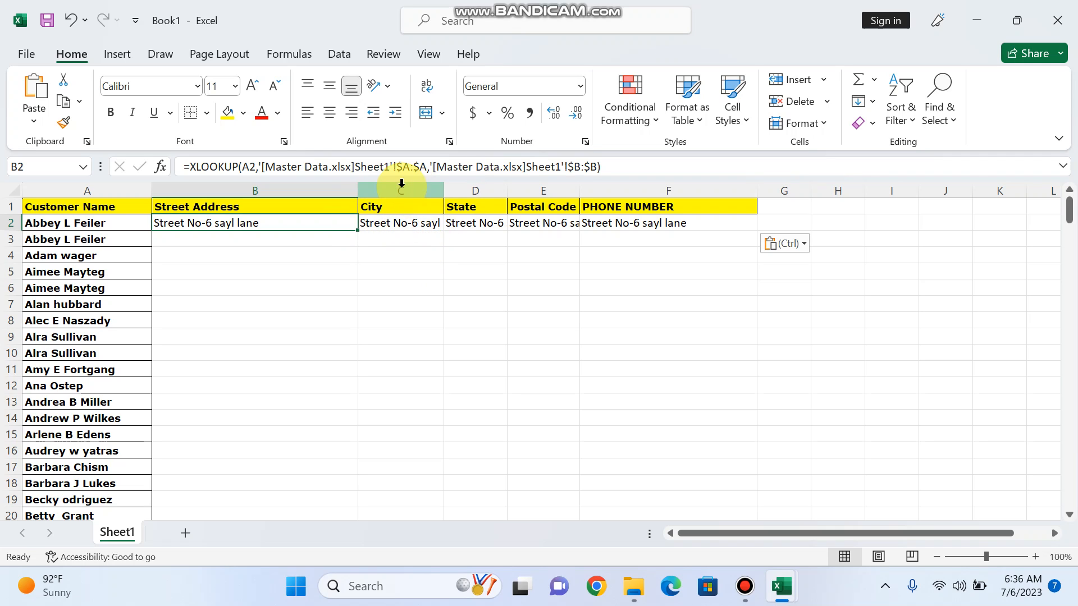
Change C2's return range to $C:$C so it shows the city Addison
{"action": "left_click", "coordinate": [413, 227]}
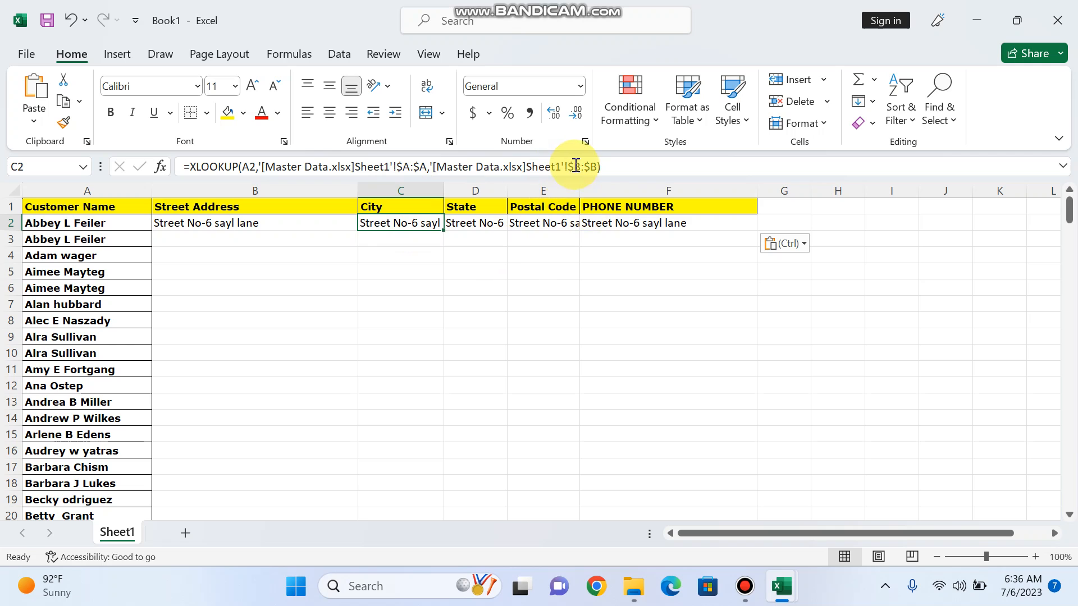
{"action": "left_click", "coordinate": [578, 166]}
{"action": "key", "text": "BackSpace"}
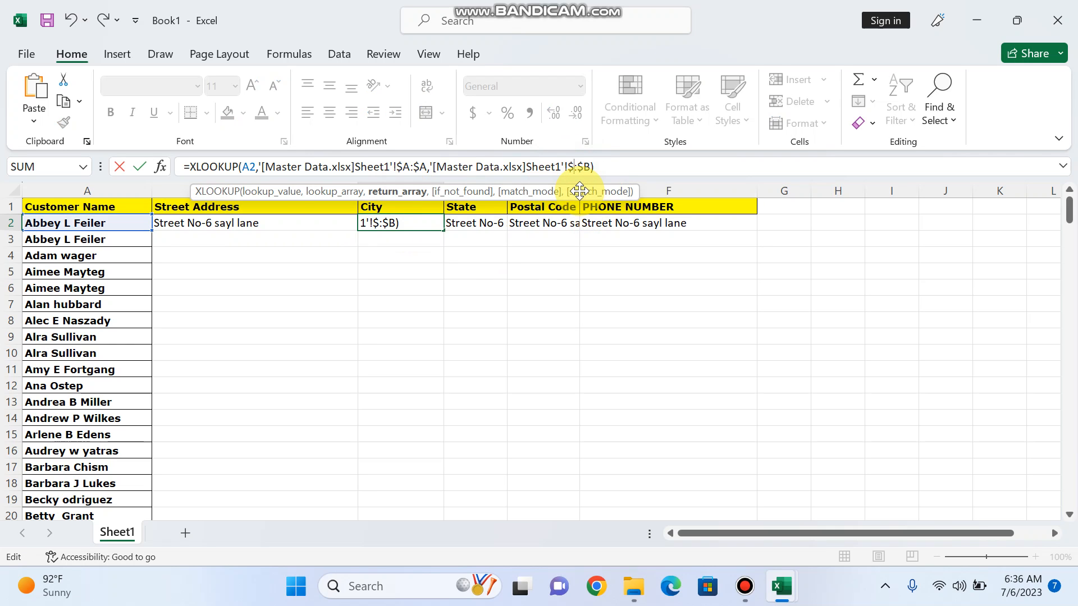
{"action": "type", "text": "C"}
{"action": "key", "text": "BackSpace"}
{"action": "type", "text": "C"}
{"action": "key", "text": "Tab"}
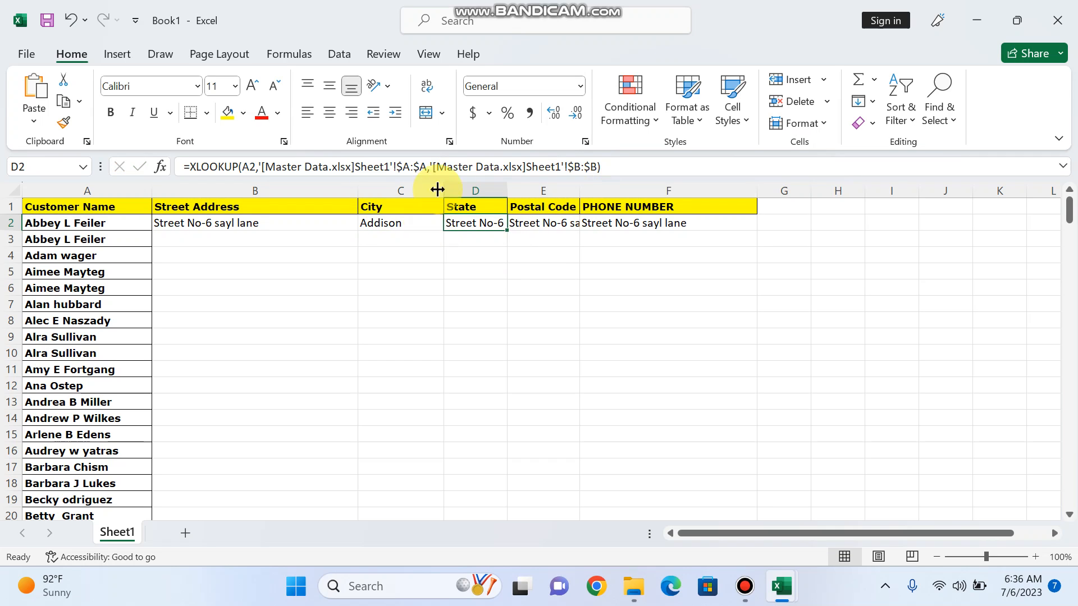
Change D2's return range to $D:$D so it shows the state CA
{"action": "left_click", "coordinate": [581, 166]}
{"action": "key", "text": "BackSpace"}
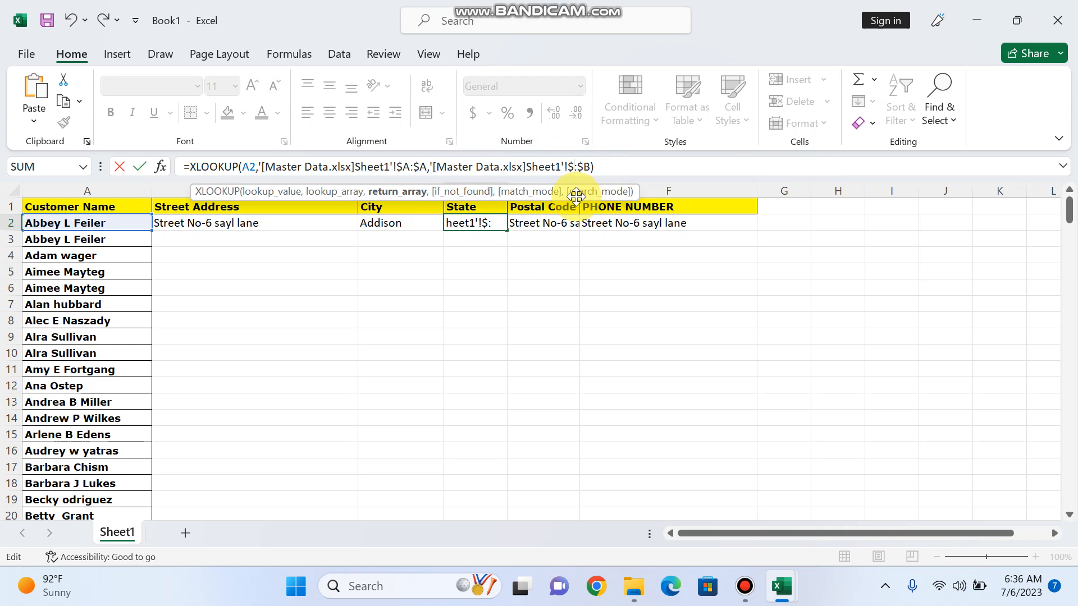
{"action": "type", "text": "D"}
{"action": "key", "text": "Right"}
{"action": "key", "text": "Delete"}
{"action": "type", "text": "D"}
{"action": "key", "text": "Tab"}
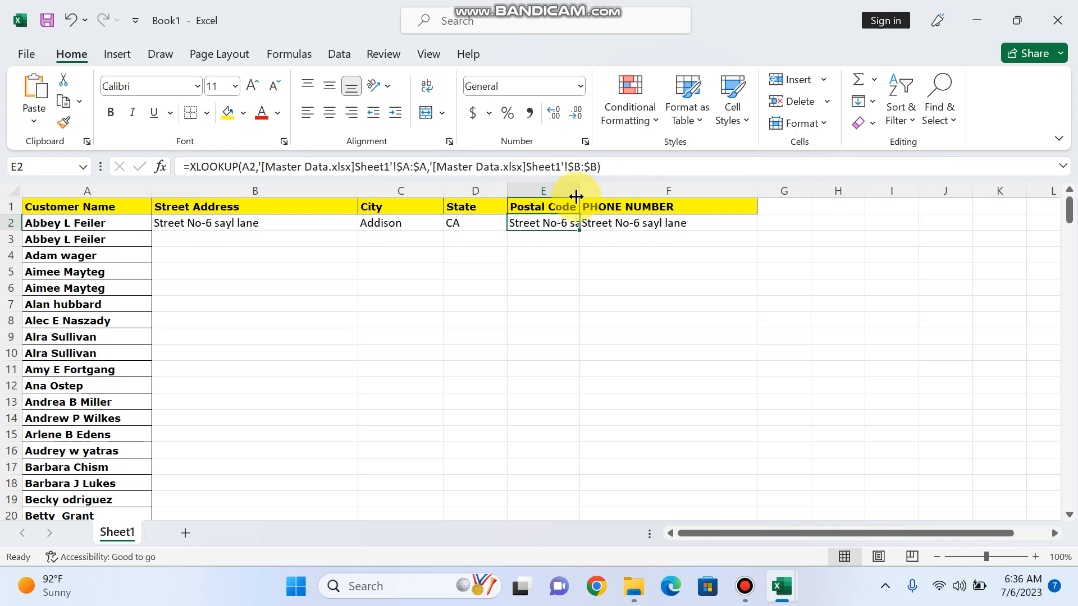
Change E2's return range to $E:$E so it shows postal code 6487
{"action": "left_click", "coordinate": [574, 172]}
{"action": "key", "text": "BackSpace"}
{"action": "type", "text": "E"}
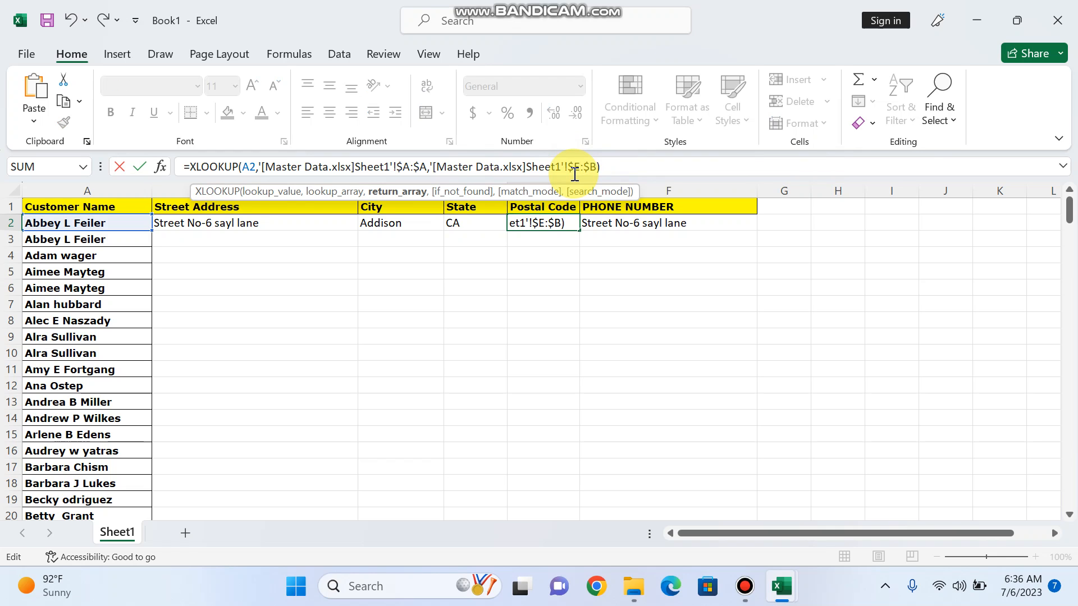
{"action": "key", "text": "Delete"}
{"action": "type", "text": "E"}
{"action": "key", "text": "Return"}
Change F2's return range to $F:$F so it shows phone number 3042
{"action": "left_click", "coordinate": [644, 220]}
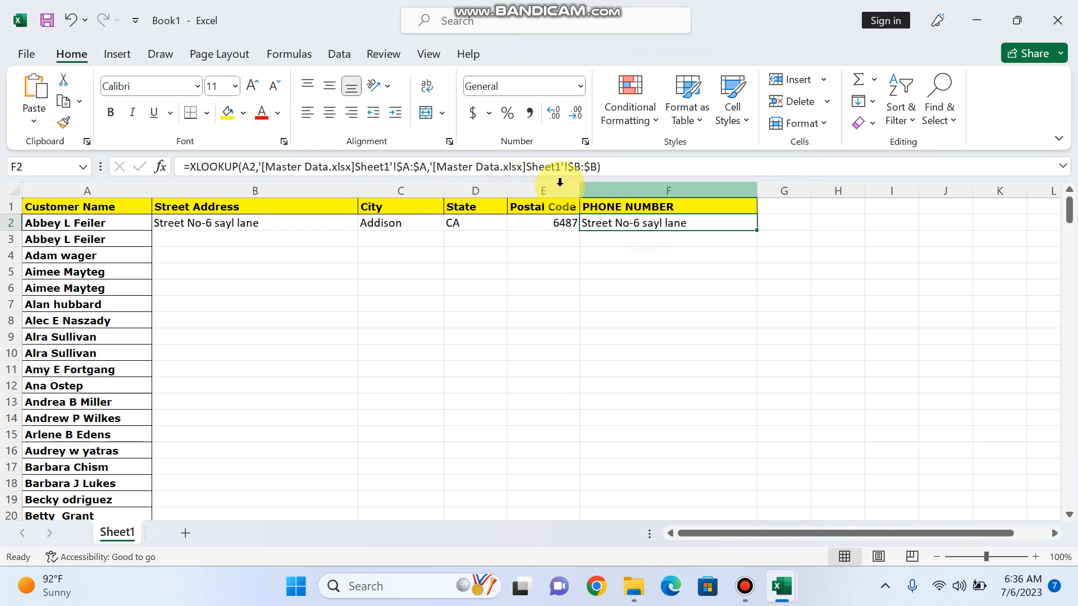
{"action": "left_click", "coordinate": [582, 167]}
{"action": "key", "text": "BackSpace"}
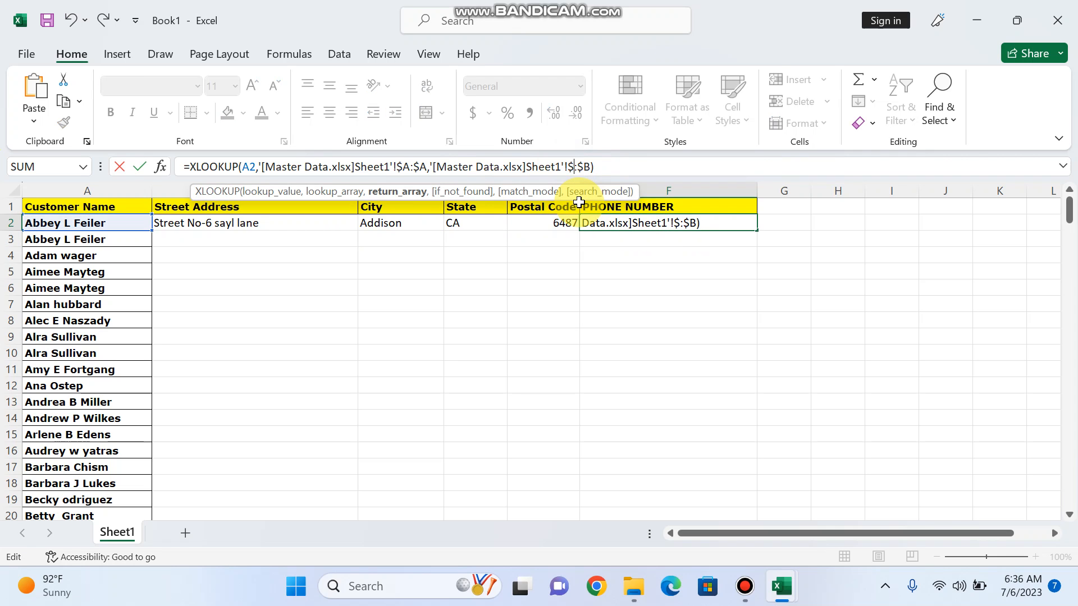
{"action": "type", "text": "F"}
{"action": "key", "text": "BackSpace"}
{"action": "type", "text": "F"}
{"action": "key", "text": "Return"}
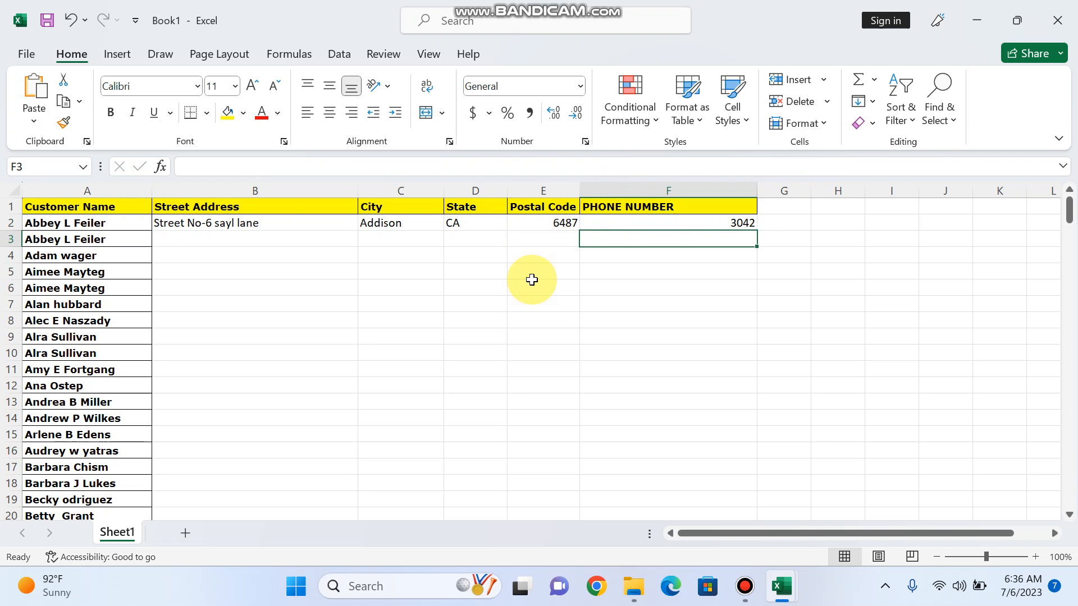
Fill the B2:F2 lookups down through every customer row and scroll to verify the results
{"action": "left_click_drag", "start_coordinate": [257, 222], "coordinate": [674, 224]}
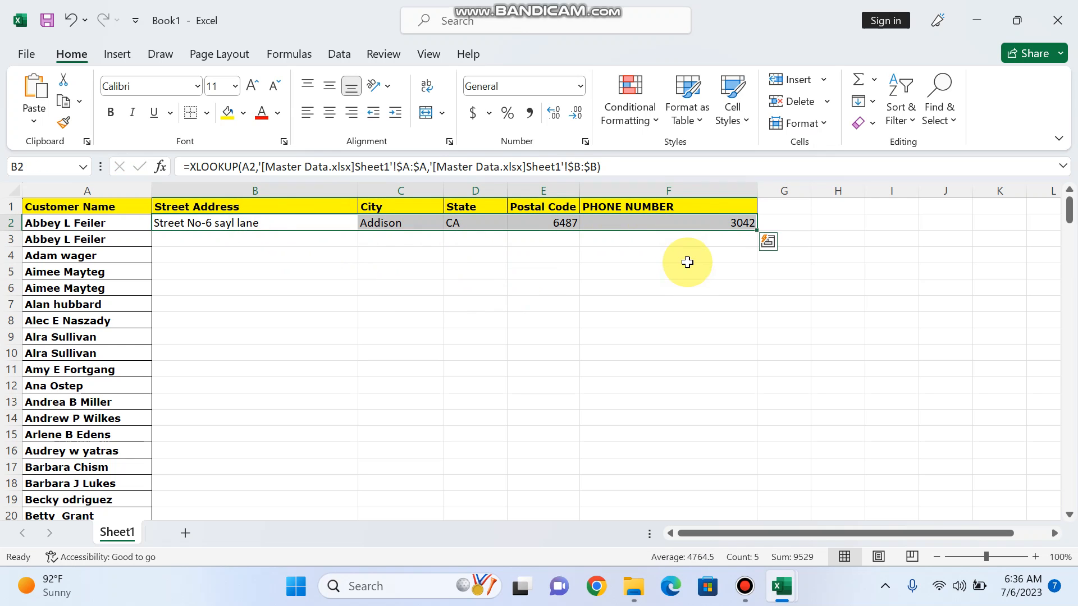
{"action": "double_click", "coordinate": [760, 231]}
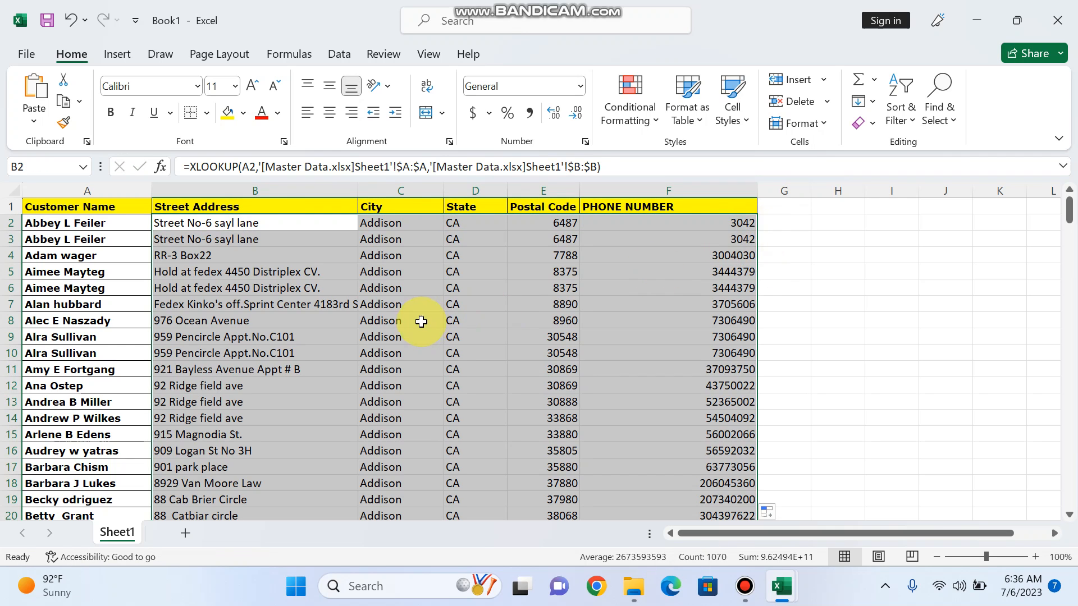
{"action": "left_click", "coordinate": [422, 320]}
{"action": "scroll", "coordinate": [411, 340], "scroll_direction": "down", "scroll_amount": 5}
{"action": "scroll", "coordinate": [411, 340], "scroll_direction": "down", "scroll_amount": 20}
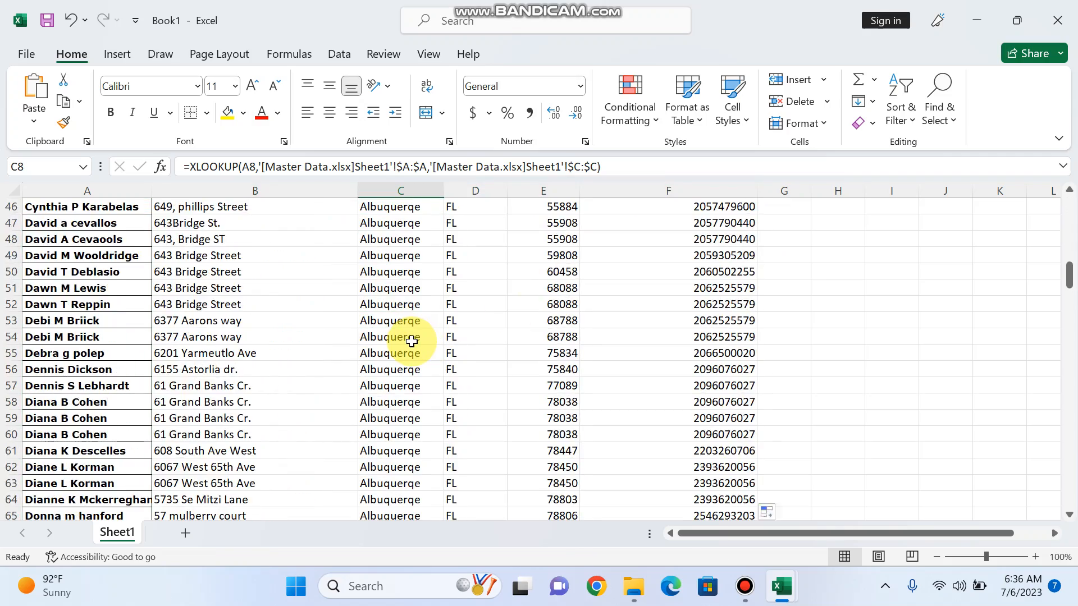
{"action": "scroll", "coordinate": [415, 340], "scroll_direction": "down", "scroll_amount": 20}
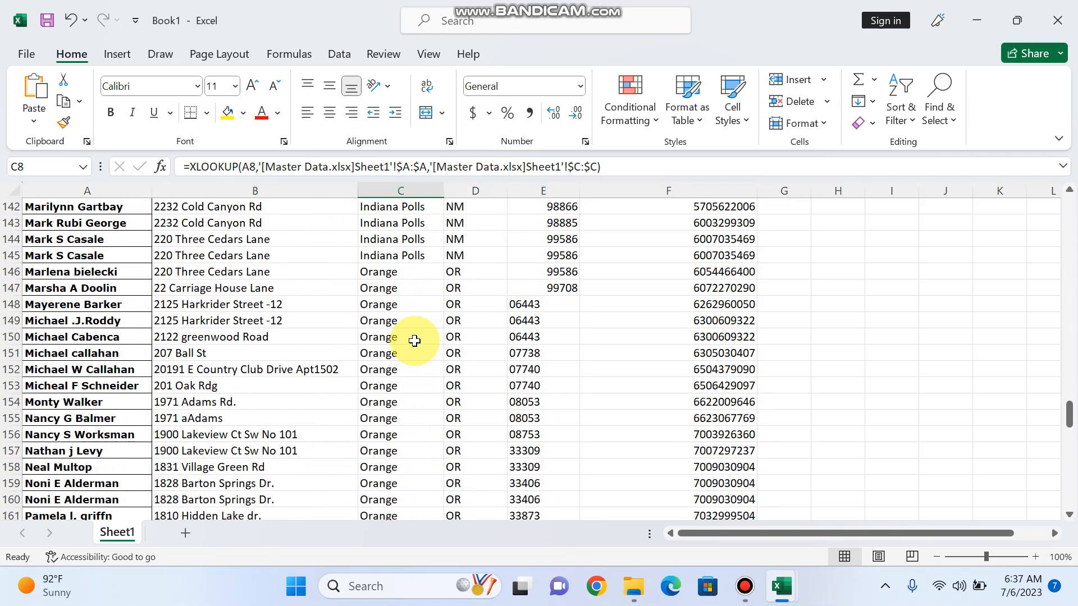
{"action": "scroll", "coordinate": [415, 340], "scroll_direction": "down", "scroll_amount": 9}
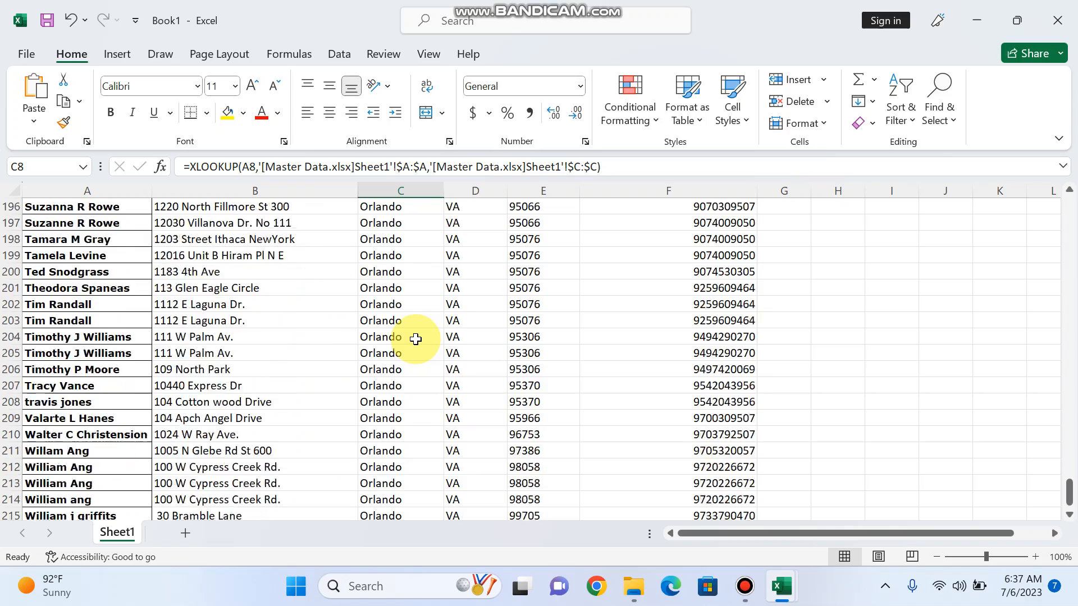
{"action": "scroll", "coordinate": [415, 339], "scroll_direction": "up", "scroll_amount": 6}
{"action": "scroll", "coordinate": [415, 339], "scroll_direction": "up", "scroll_amount": 20}
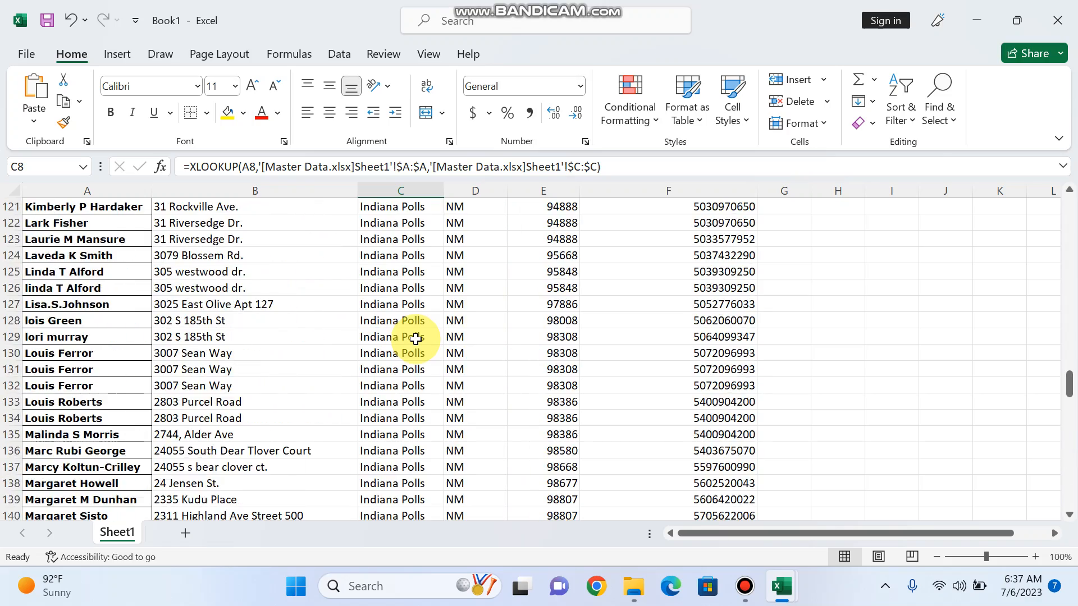
{"action": "scroll", "coordinate": [415, 339], "scroll_direction": "up", "scroll_amount": 20}
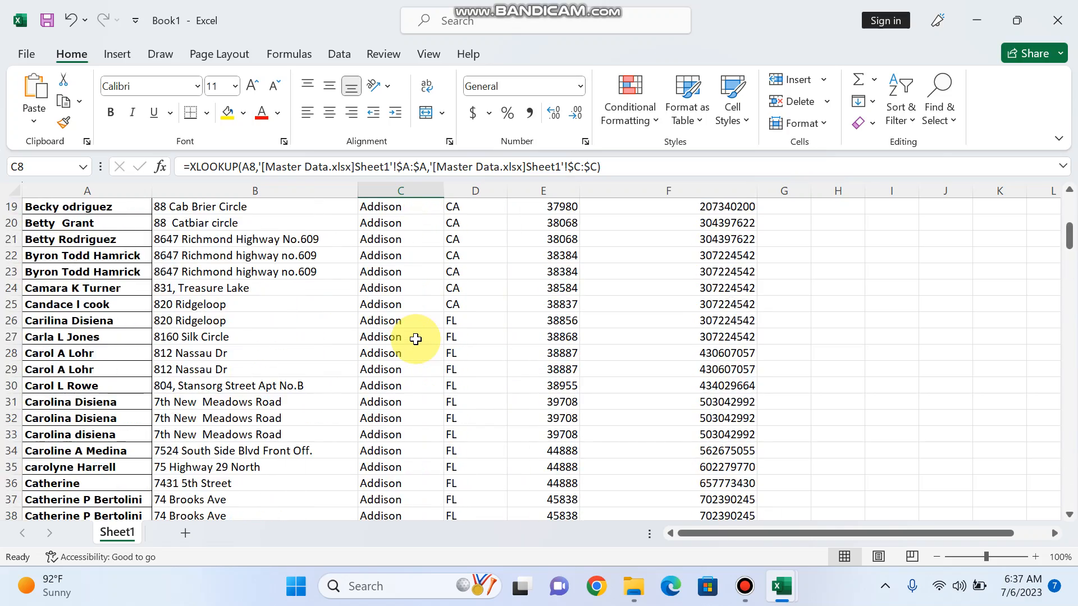